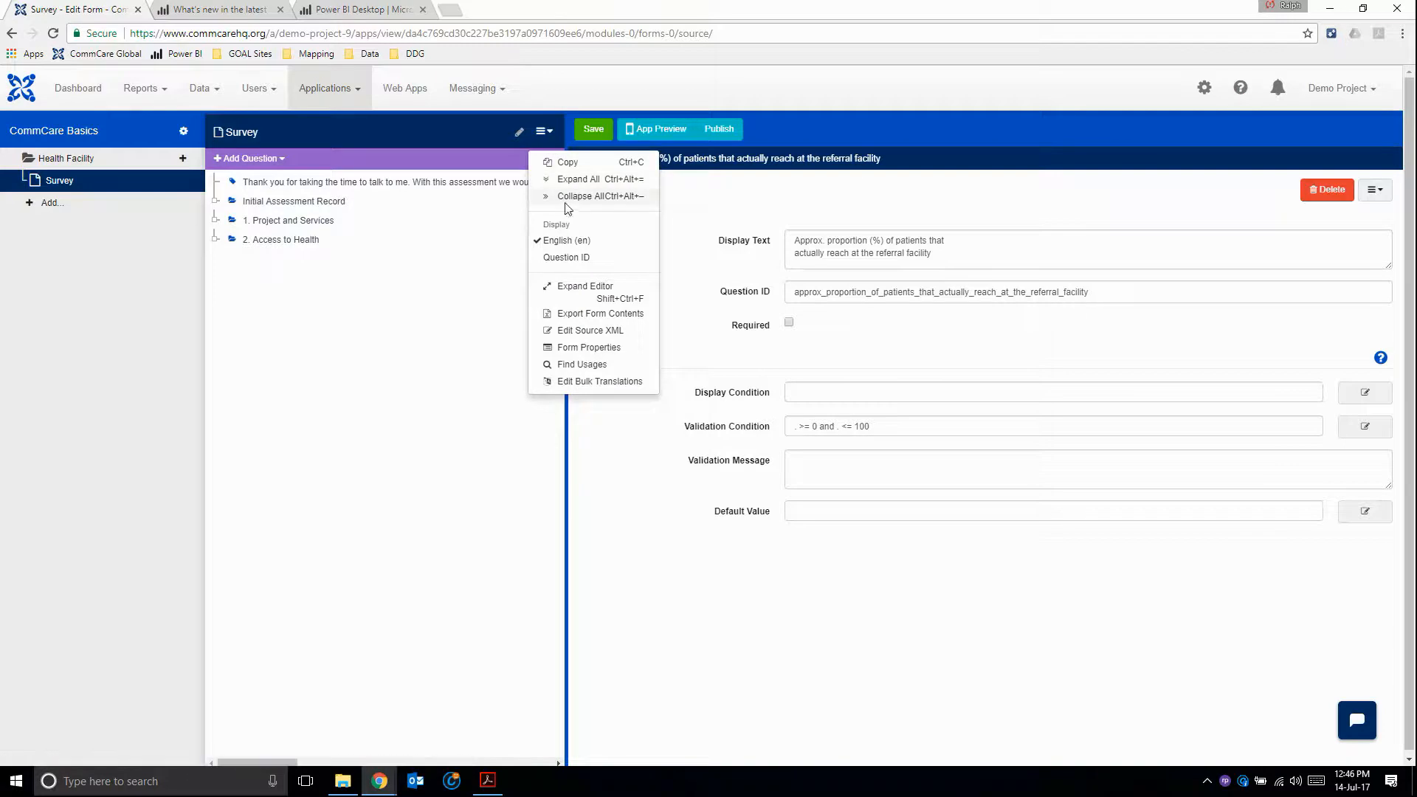
Review the settings of the 1. Project and Services and 2. Access to Health groups in the Survey form
click(350, 298)
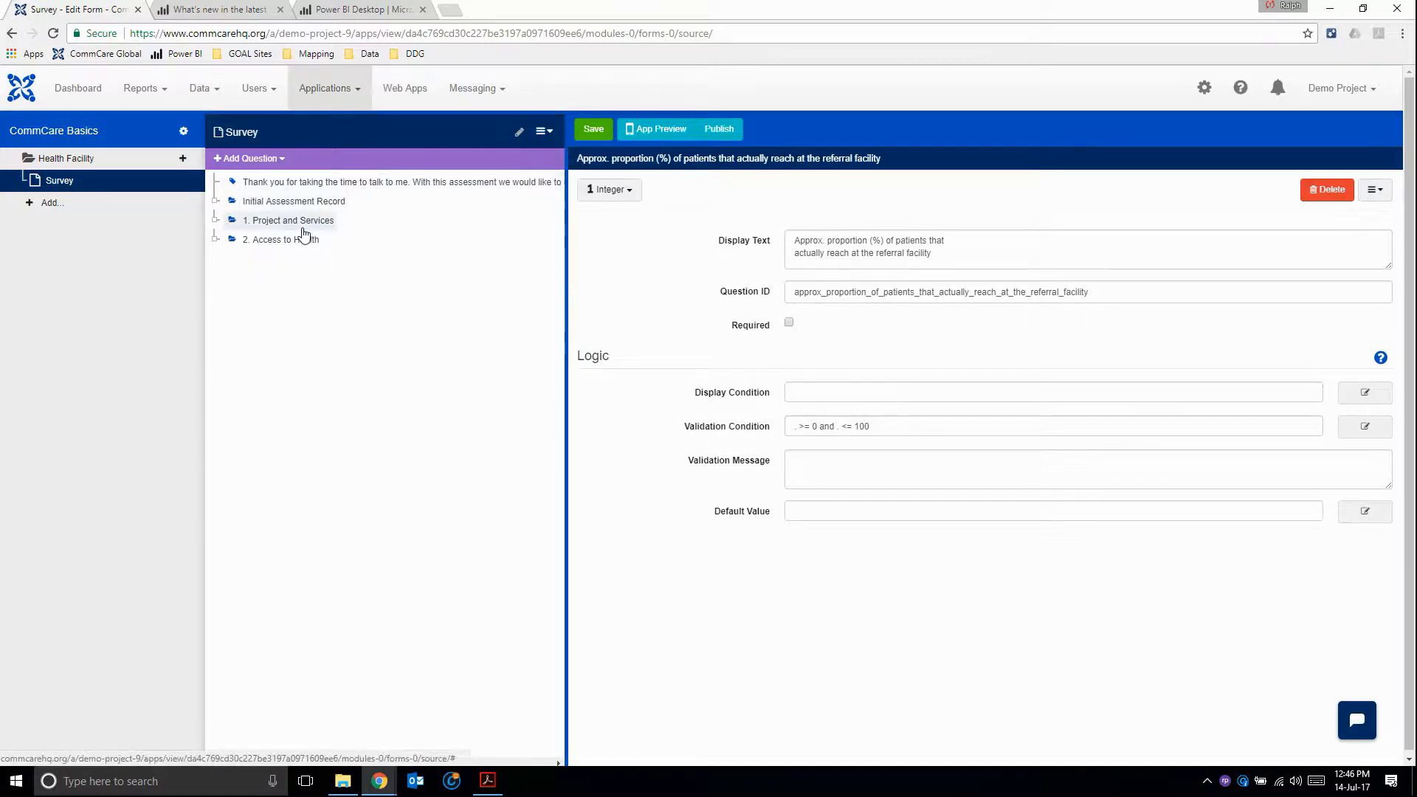
click(270, 222)
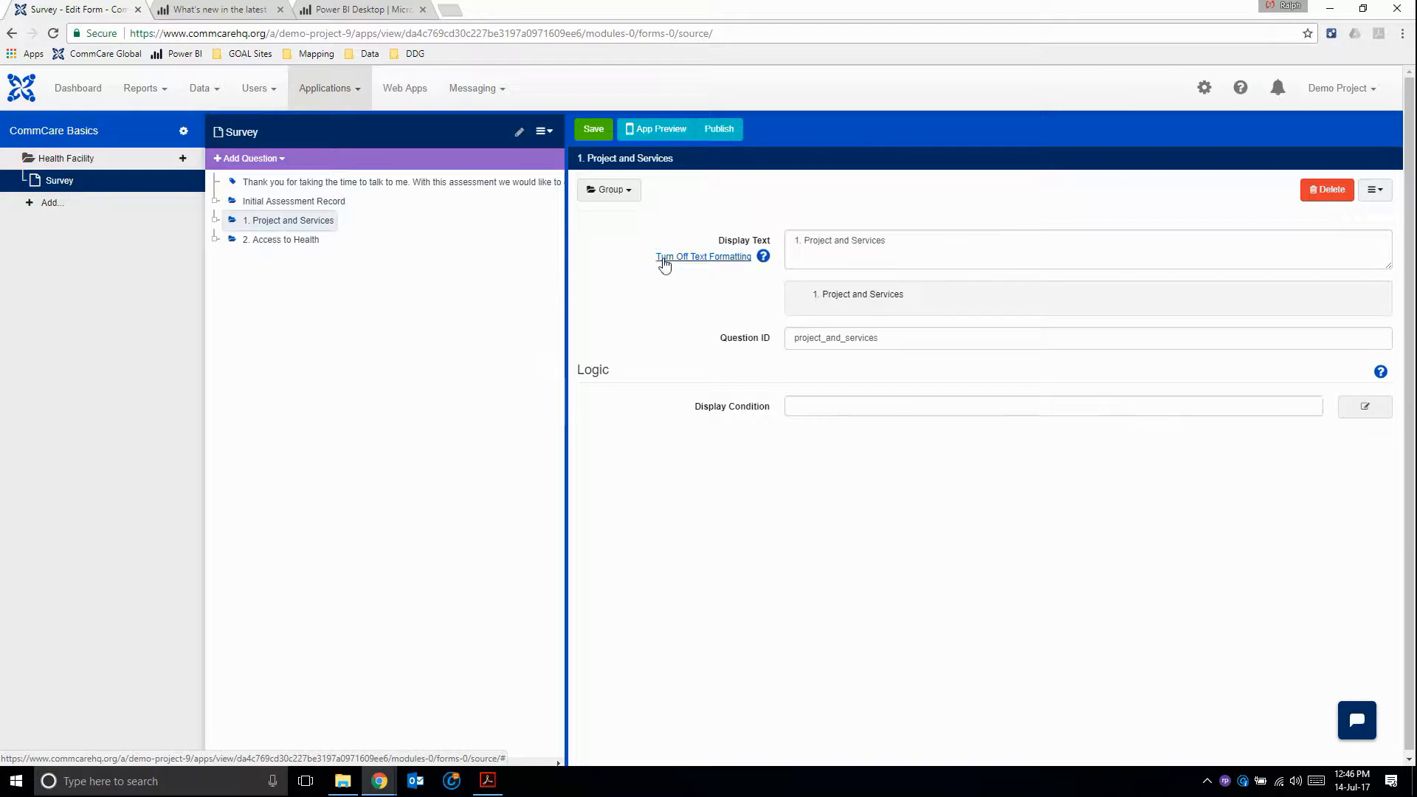
click(284, 241)
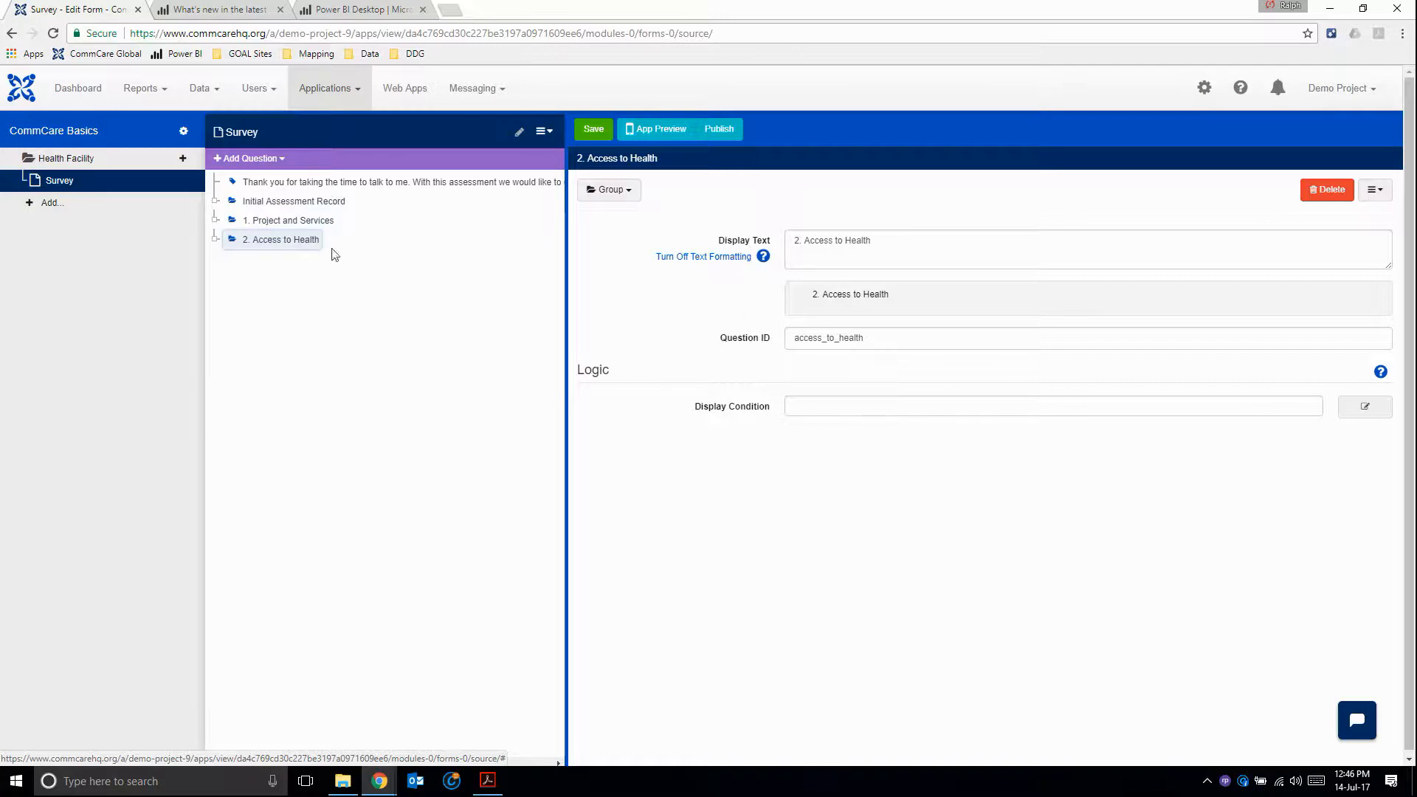
click(285, 222)
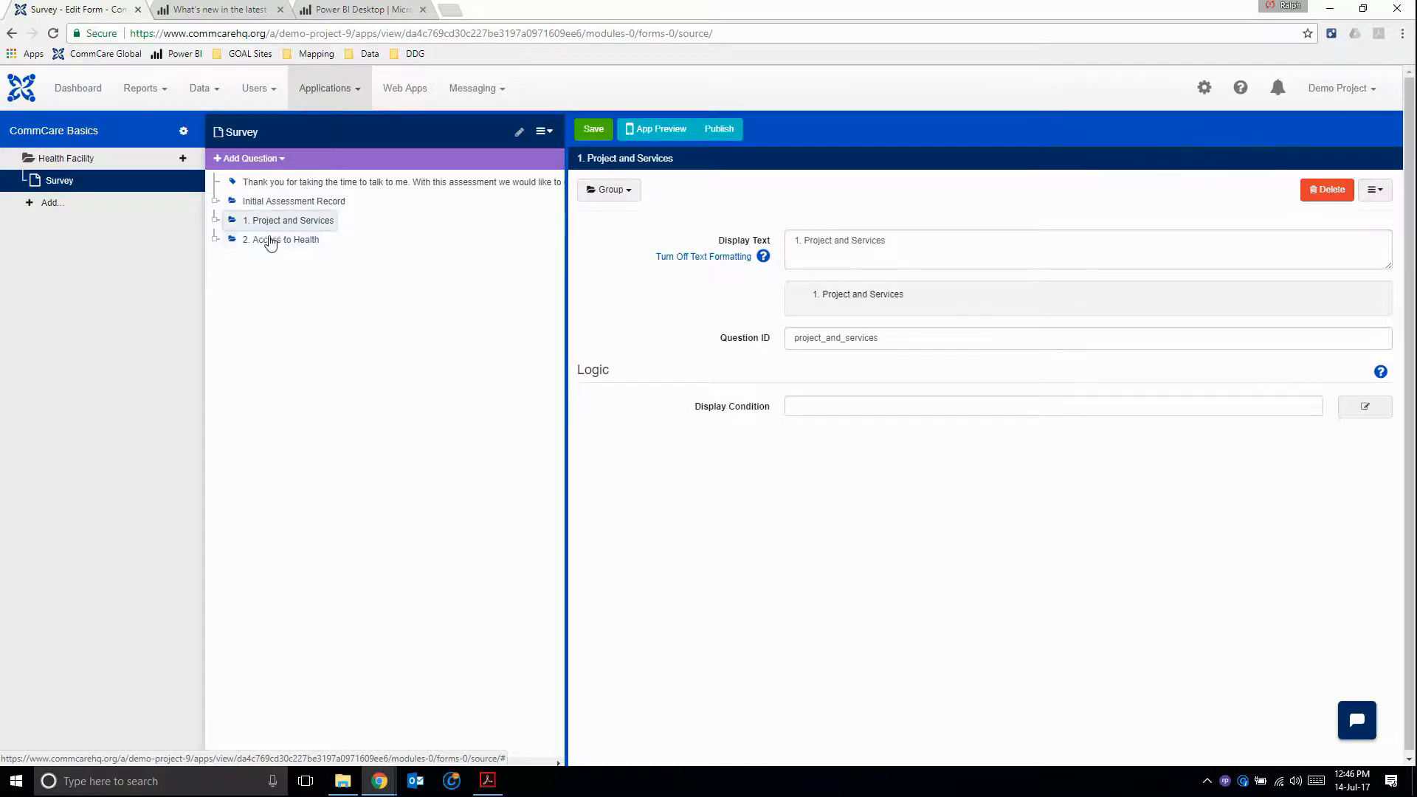
click(272, 243)
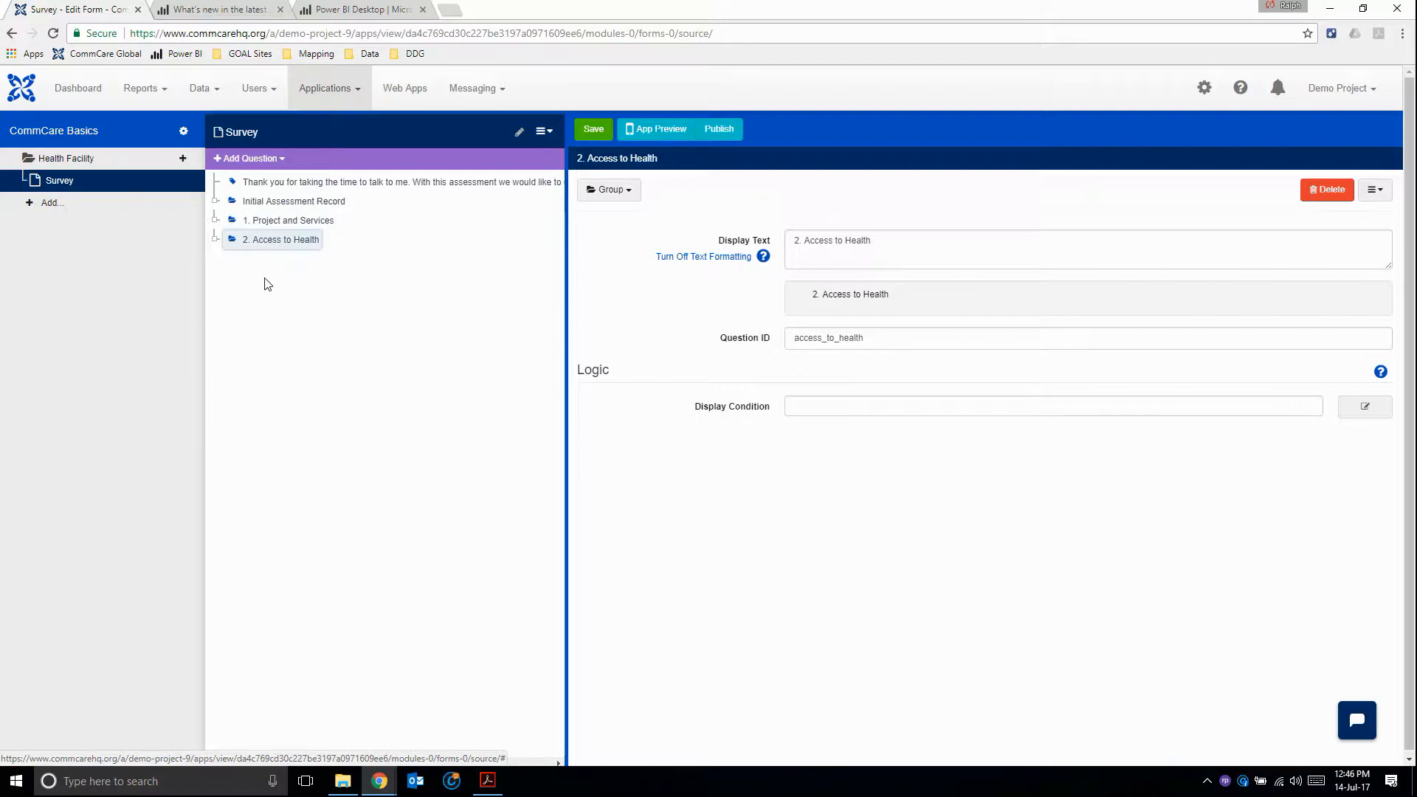
Compare the subgroups inside the 2. Access to Health group with sections 2.2 and 2.3 of the PDF assessment form in Adobe Acrobat Reader
key(alt+Tab)
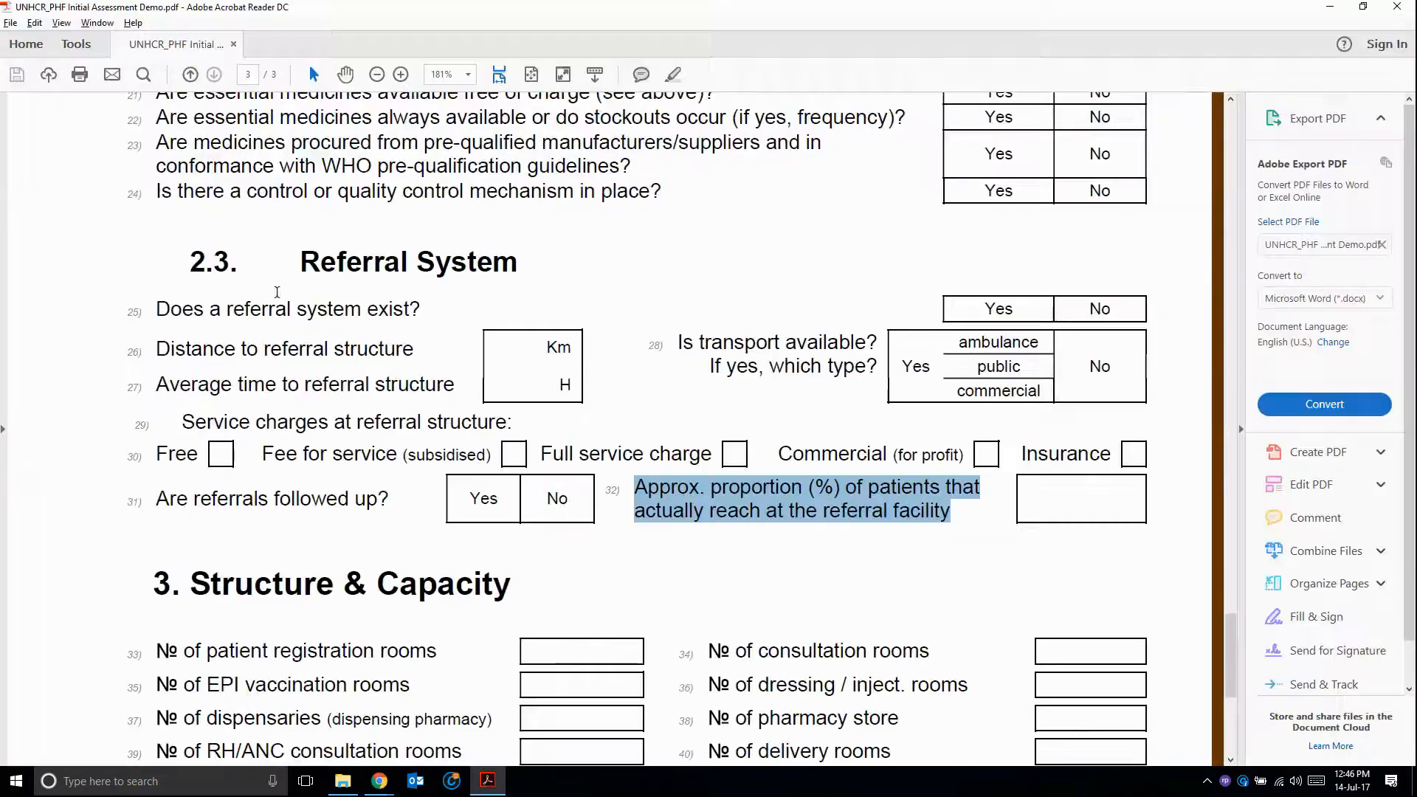
scroll(263, 311, up, 3)
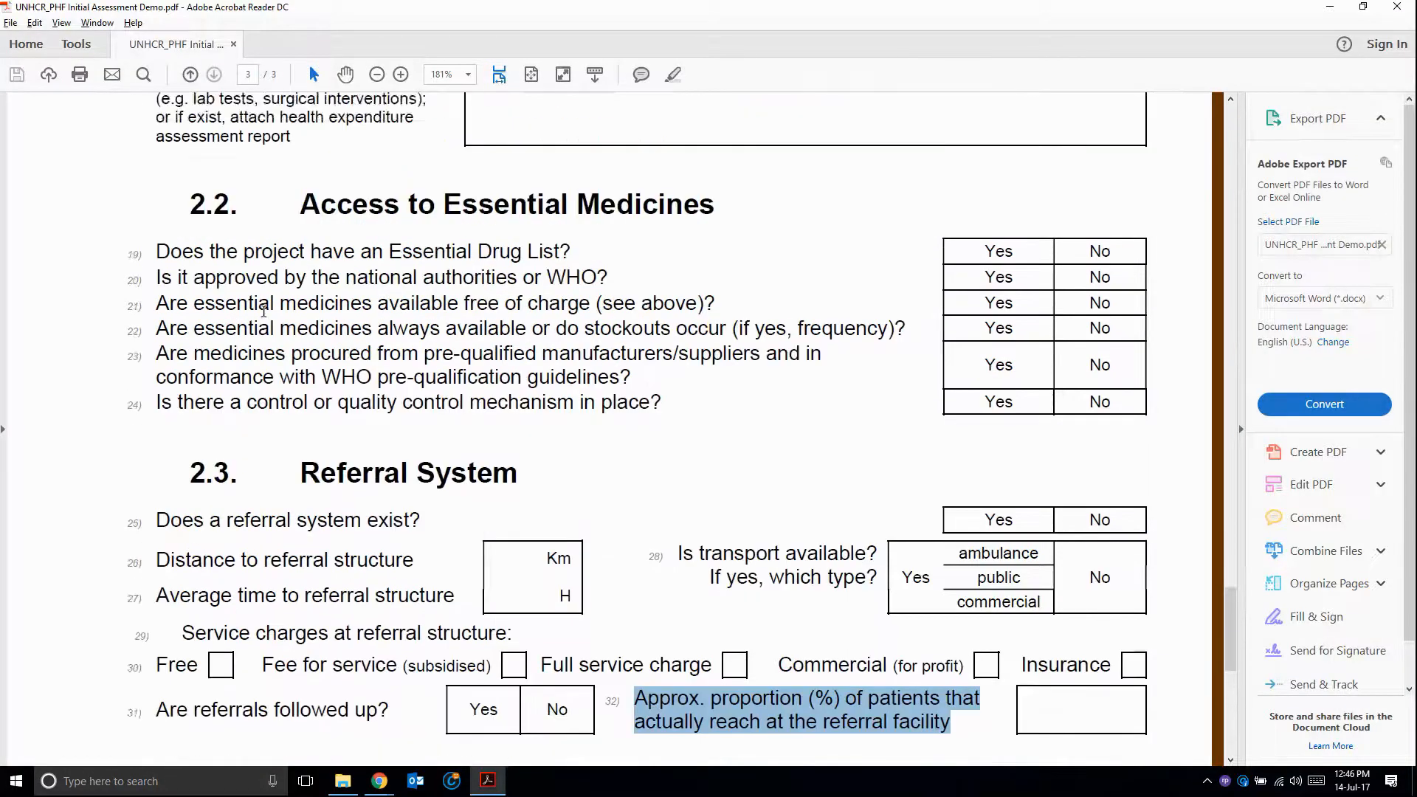
key(alt+Tab)
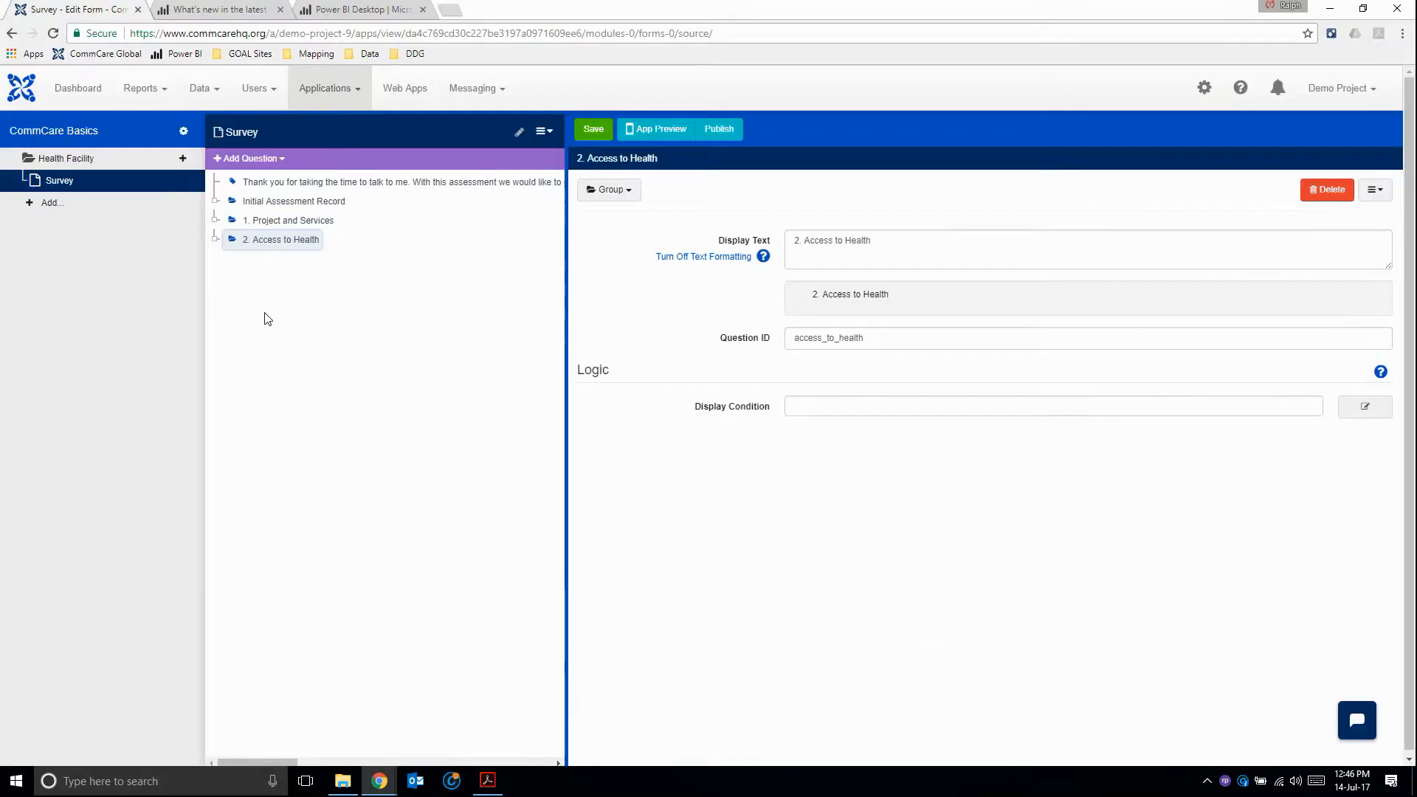
click(215, 241)
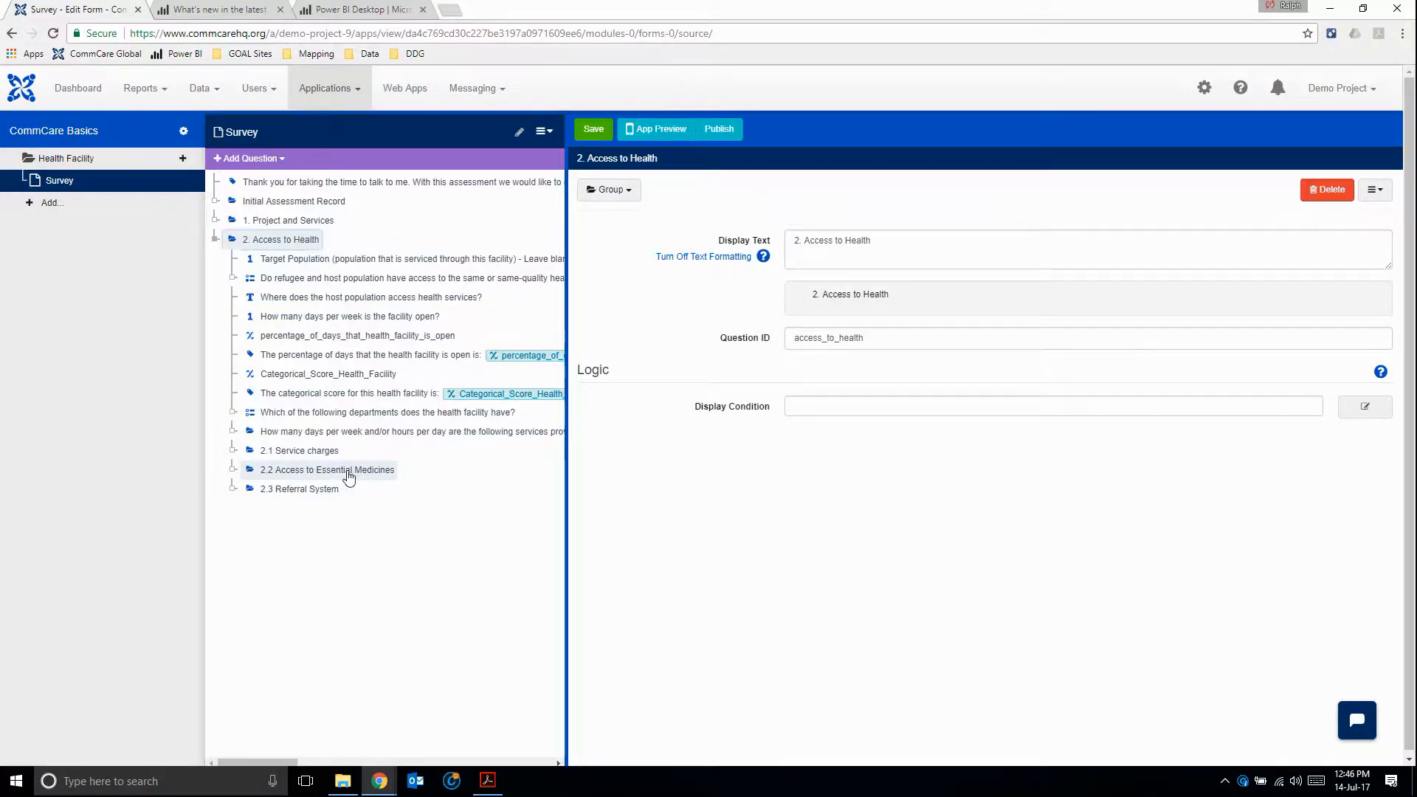
key(alt+Tab)
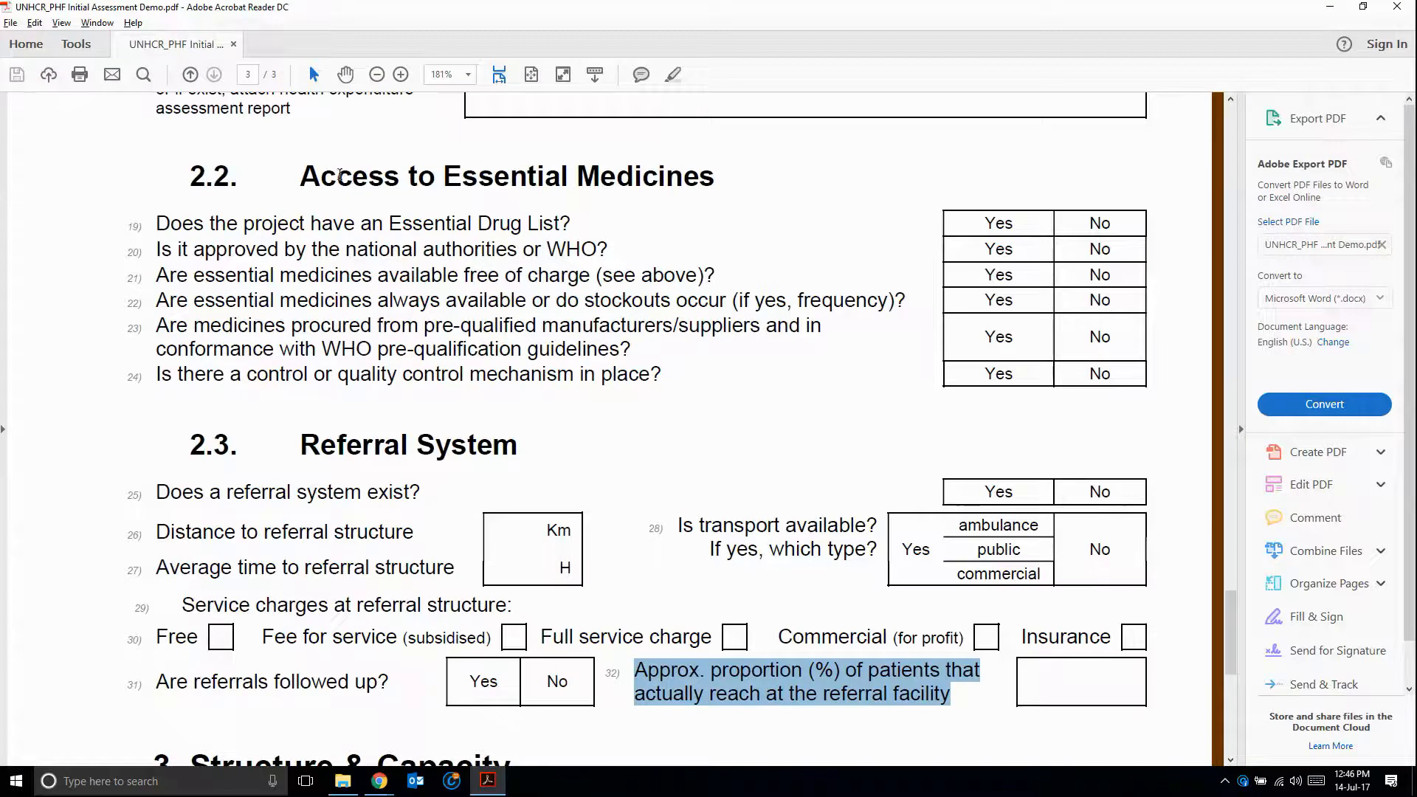
key(alt+Tab)
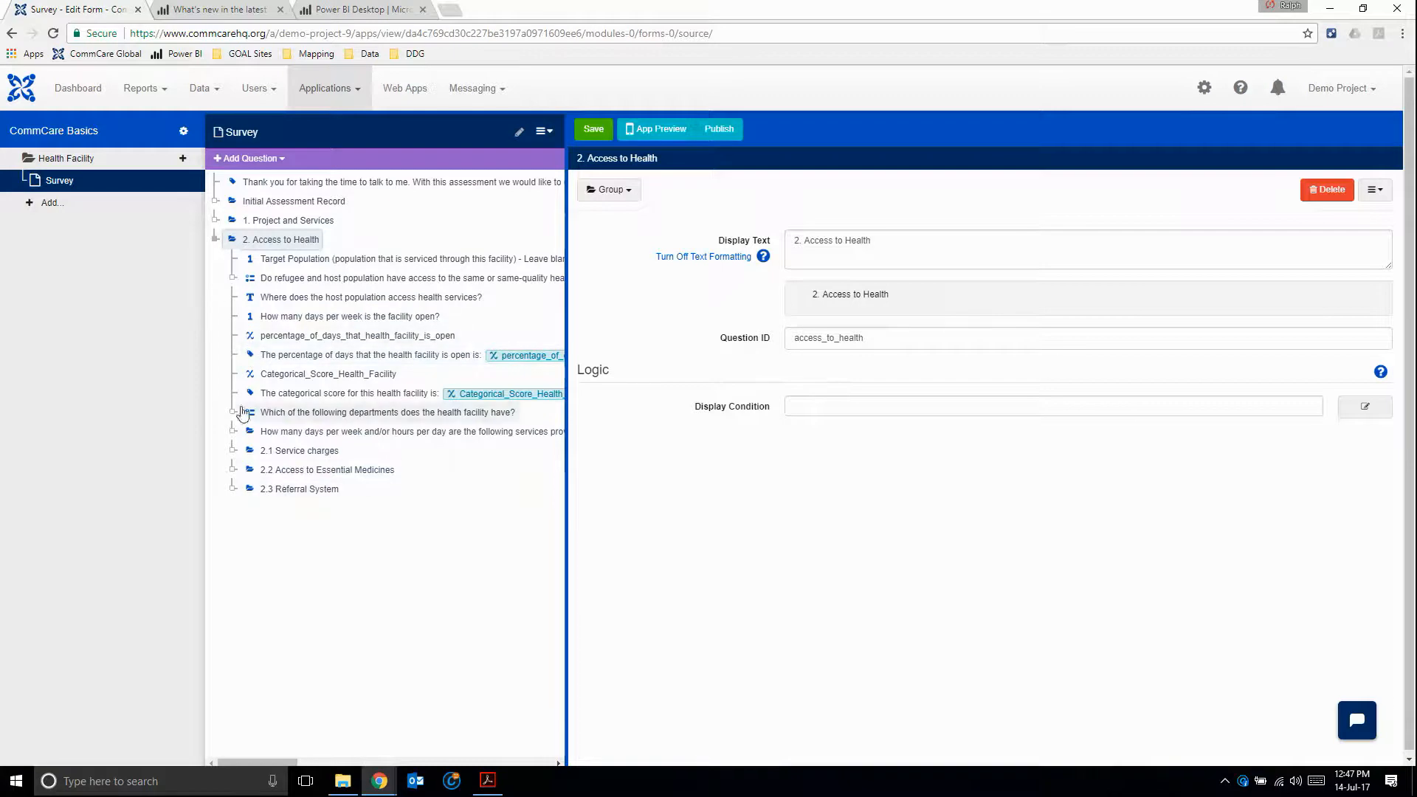
Move the 2.2 Access to Essential Medicines and 2.3 Referral System groups out of the 2. Access to Health group and back into it
mouse_move(264, 493)
mouse_down()
mouse_move(254, 509)
mouse_move(226, 505)
mouse_move(247, 259)
mouse_move(228, 256)
mouse_up()
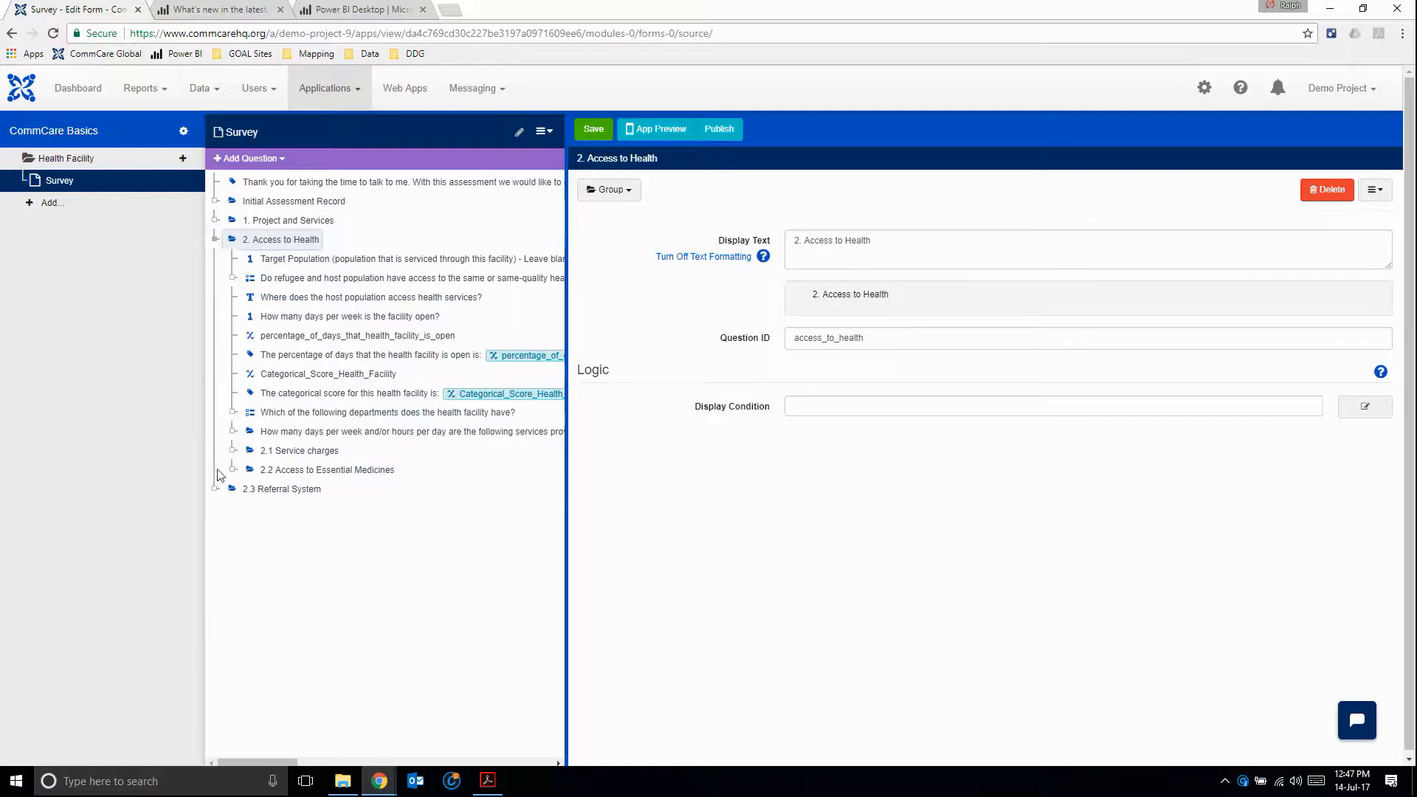
mouse_move(278, 476)
mouse_down()
mouse_move(223, 222)
mouse_move(295, 493)
mouse_move(284, 475)
mouse_up()
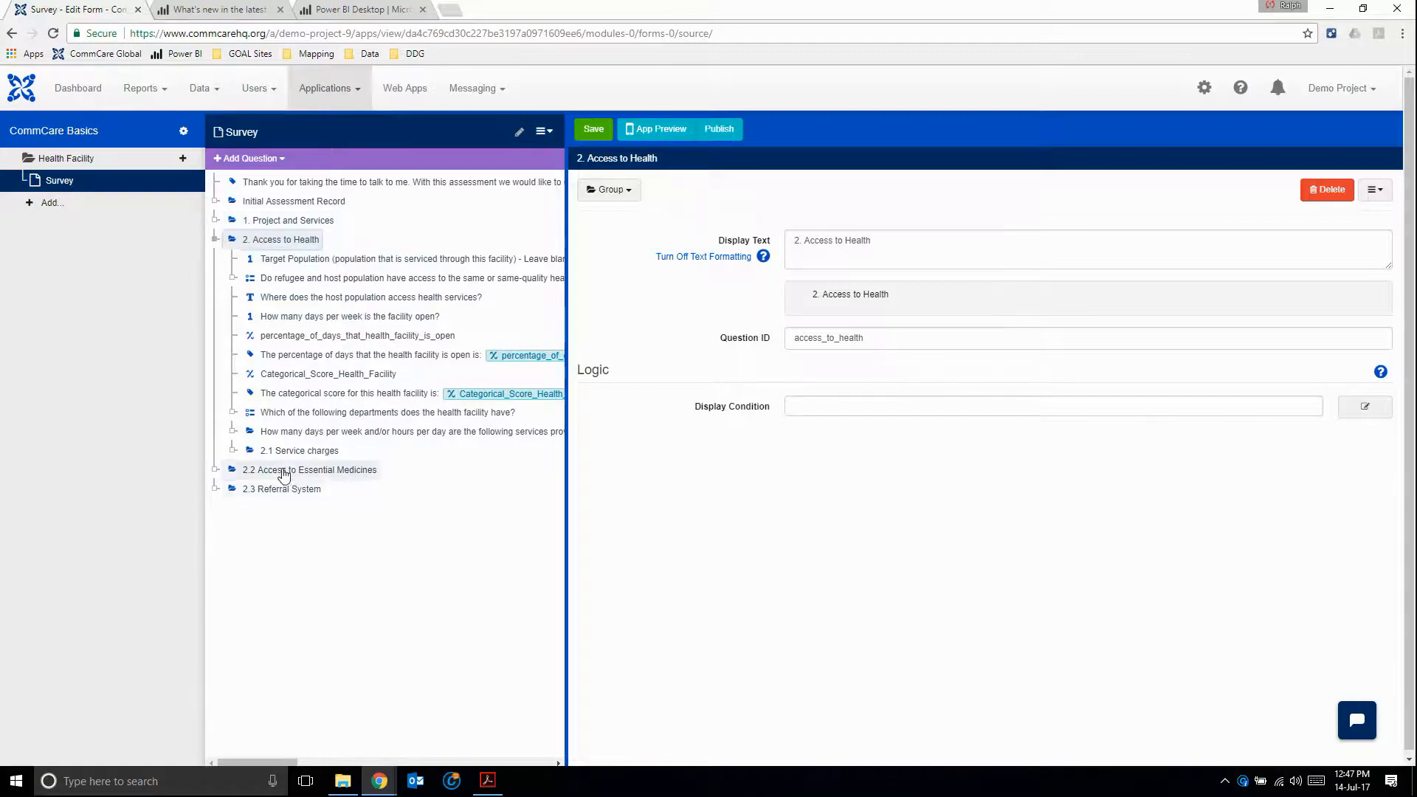
click(284, 475)
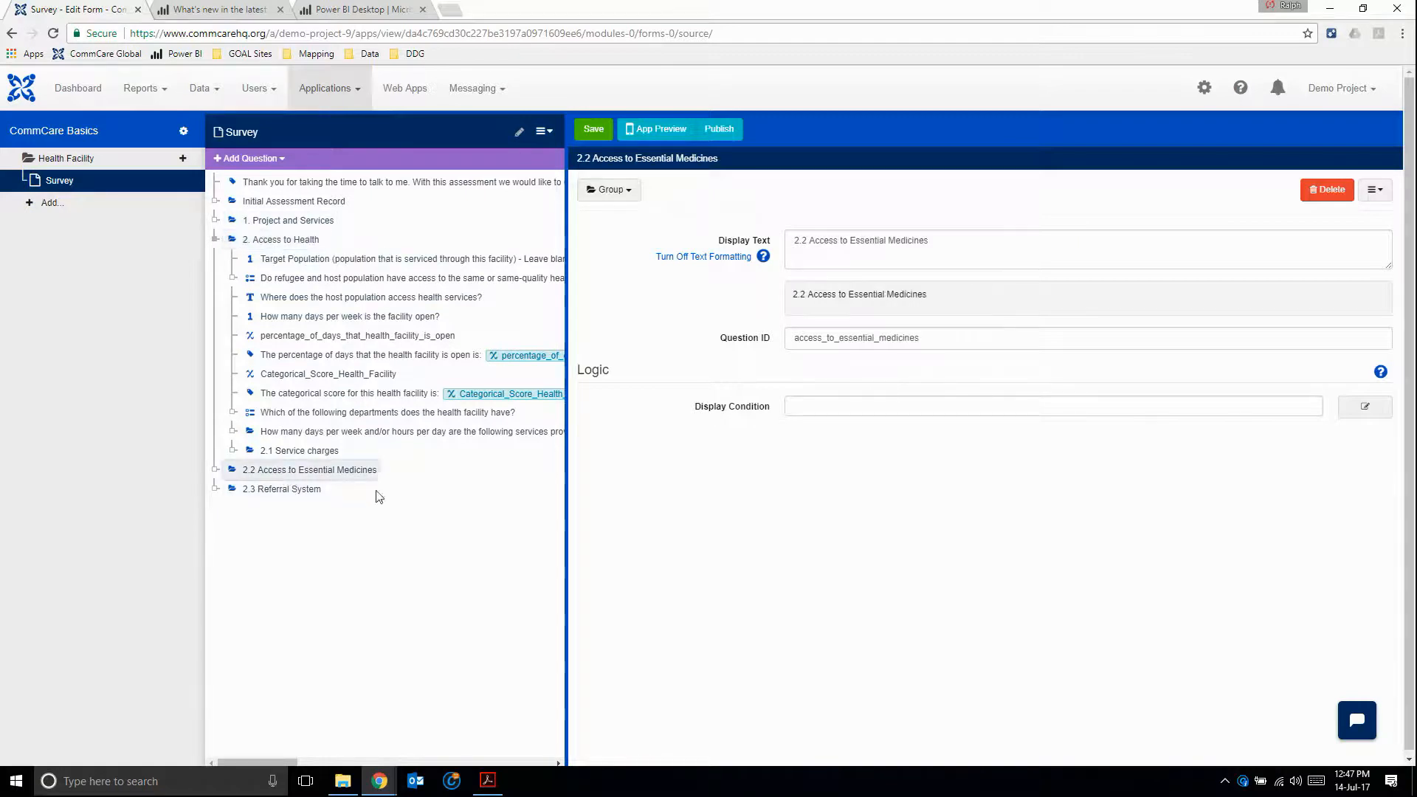
ctrl+click(294, 490)
mouse_move(278, 484)
mouse_down()
mouse_move(259, 249)
mouse_move(285, 246)
mouse_up()
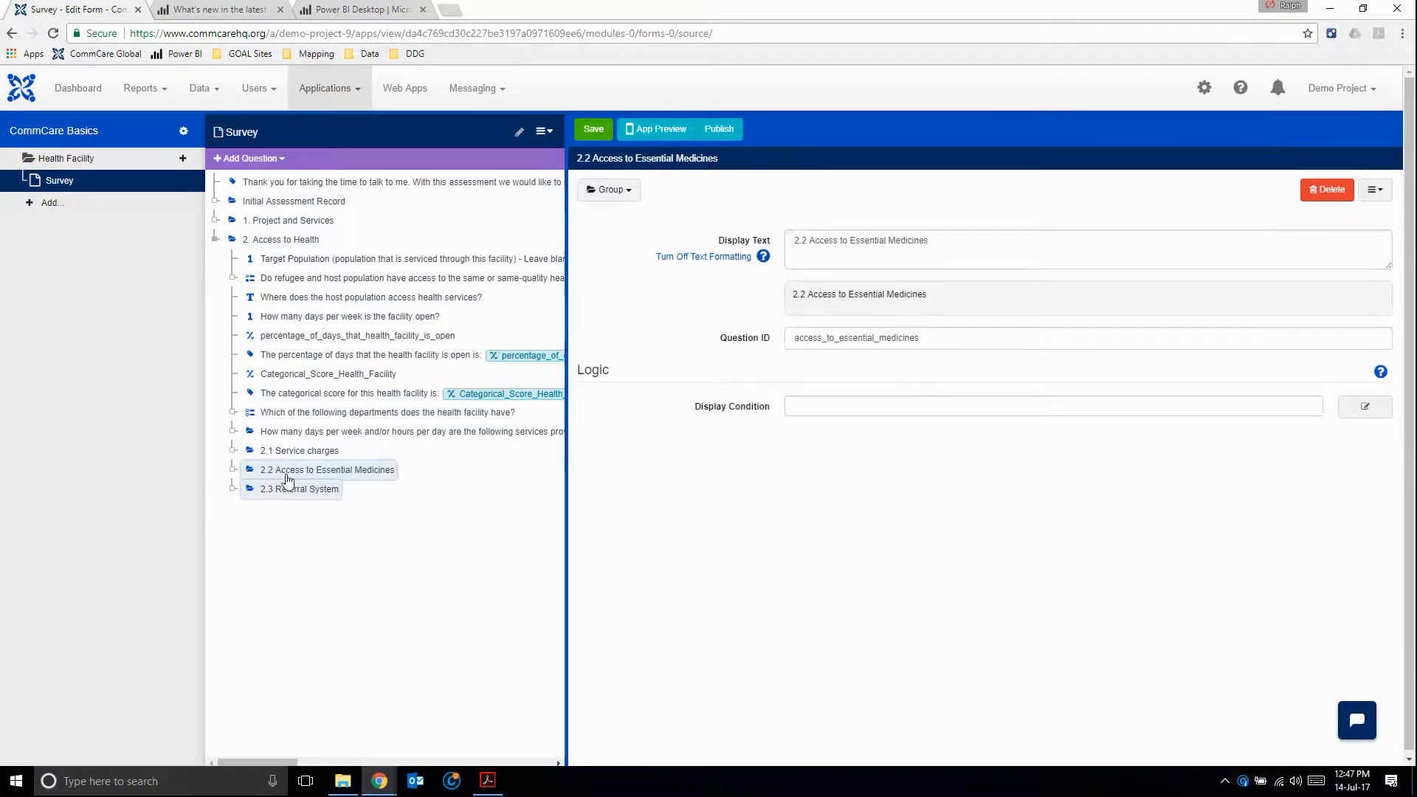
Compare the questions in the 2.2 Access to Essential Medicines group with the PDF form, highlighting the PDF's stockouts question
click(233, 471)
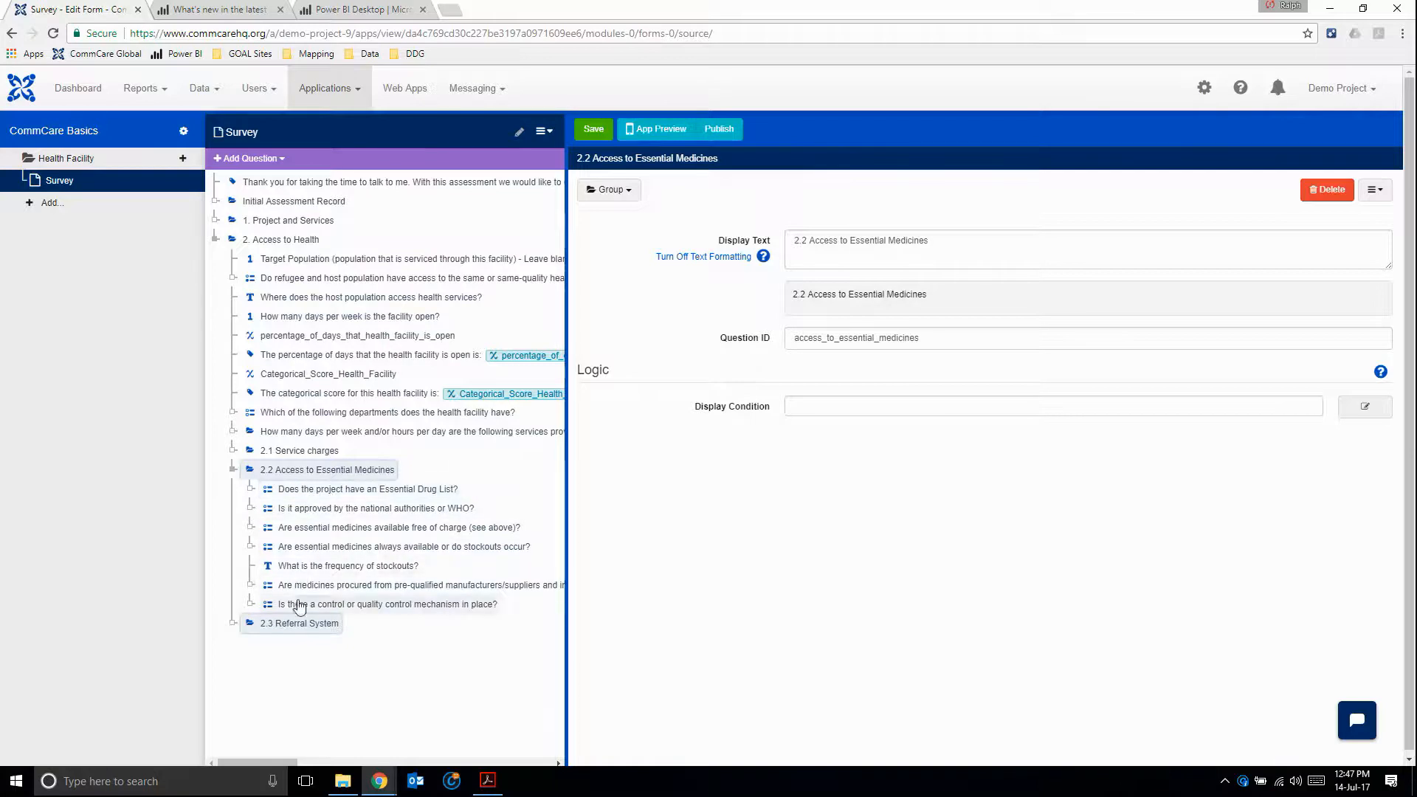
key(alt+Tab)
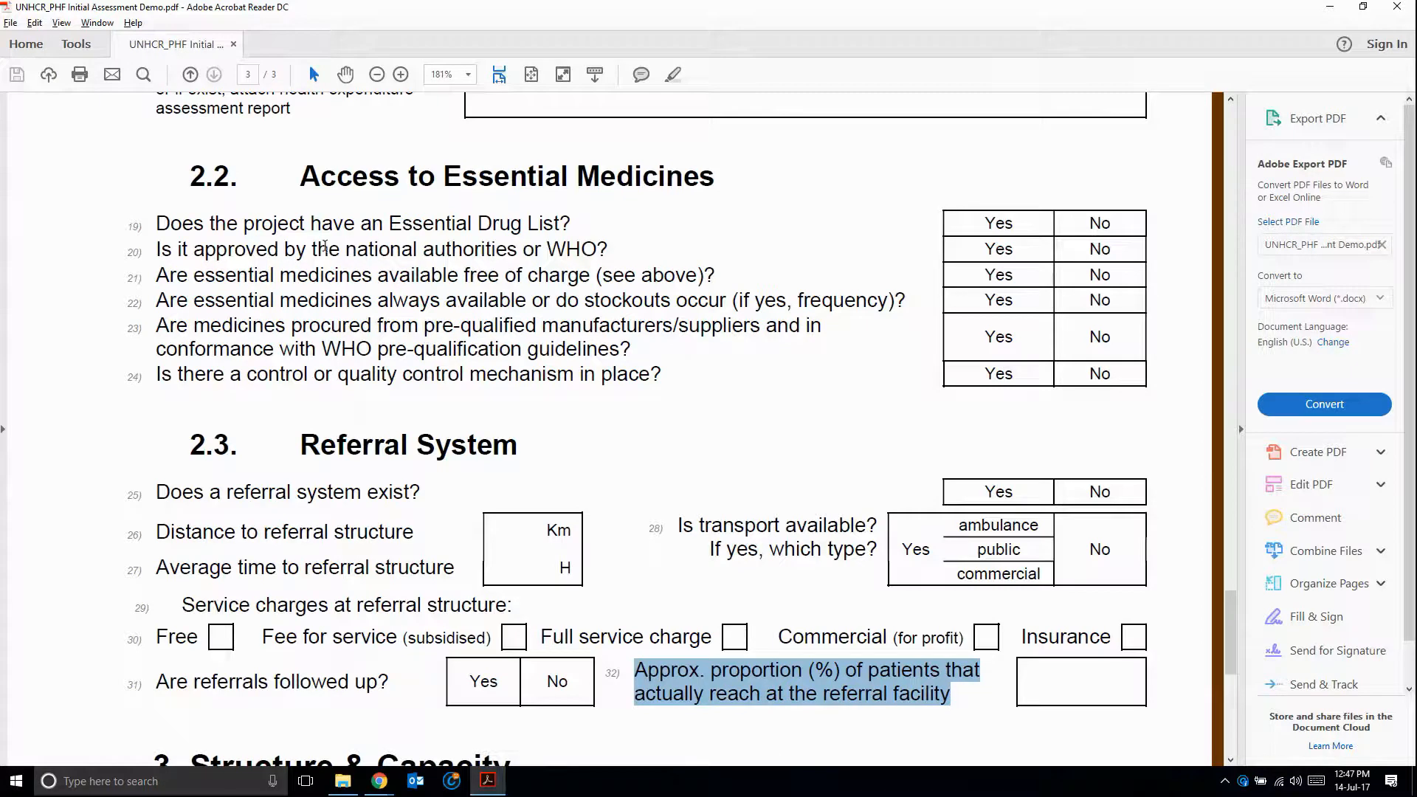
click(473, 225)
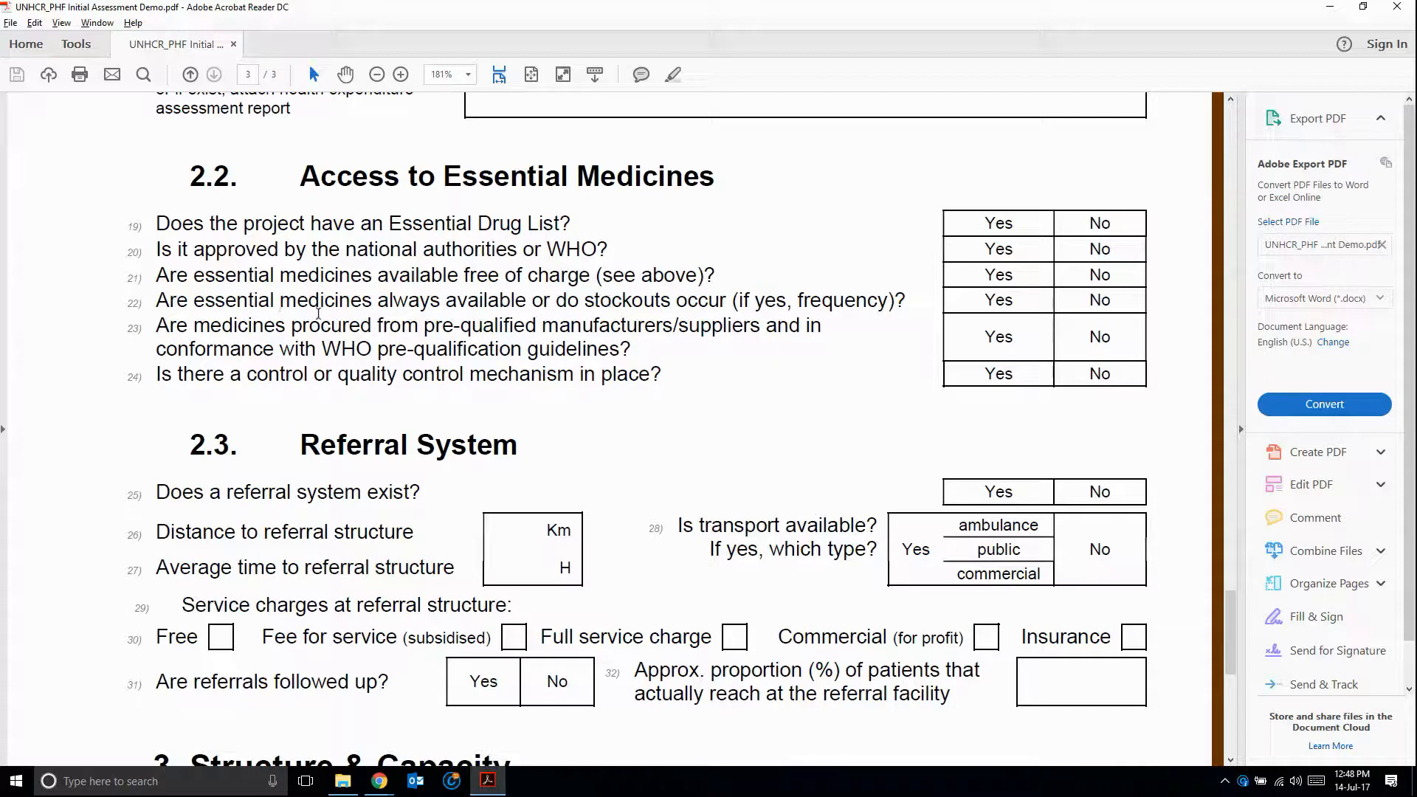
drag(158, 301, 721, 303)
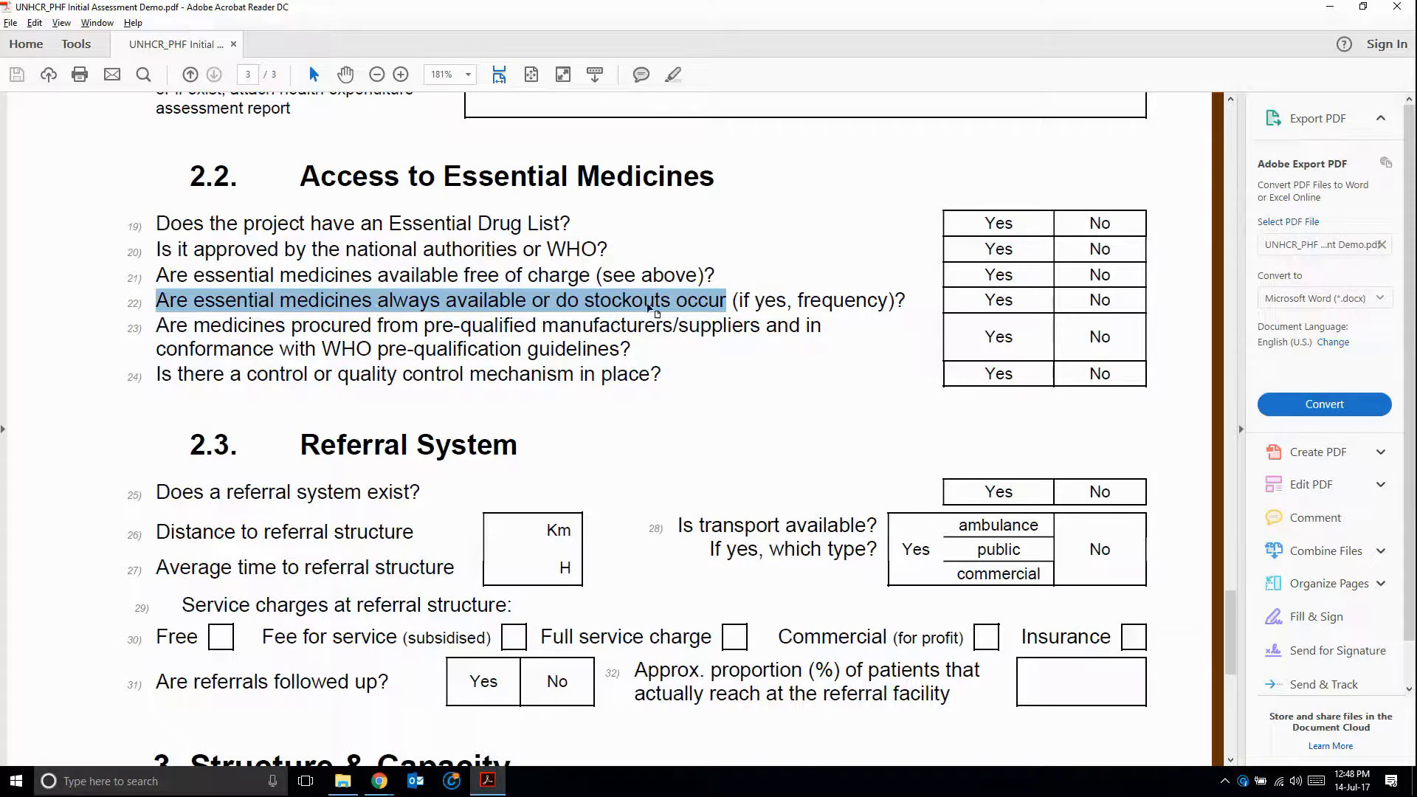
Back in the CommCare form, inspect the stockouts question, its Yes and No choices, and the stockout frequency question's display condition
key(alt+Tab)
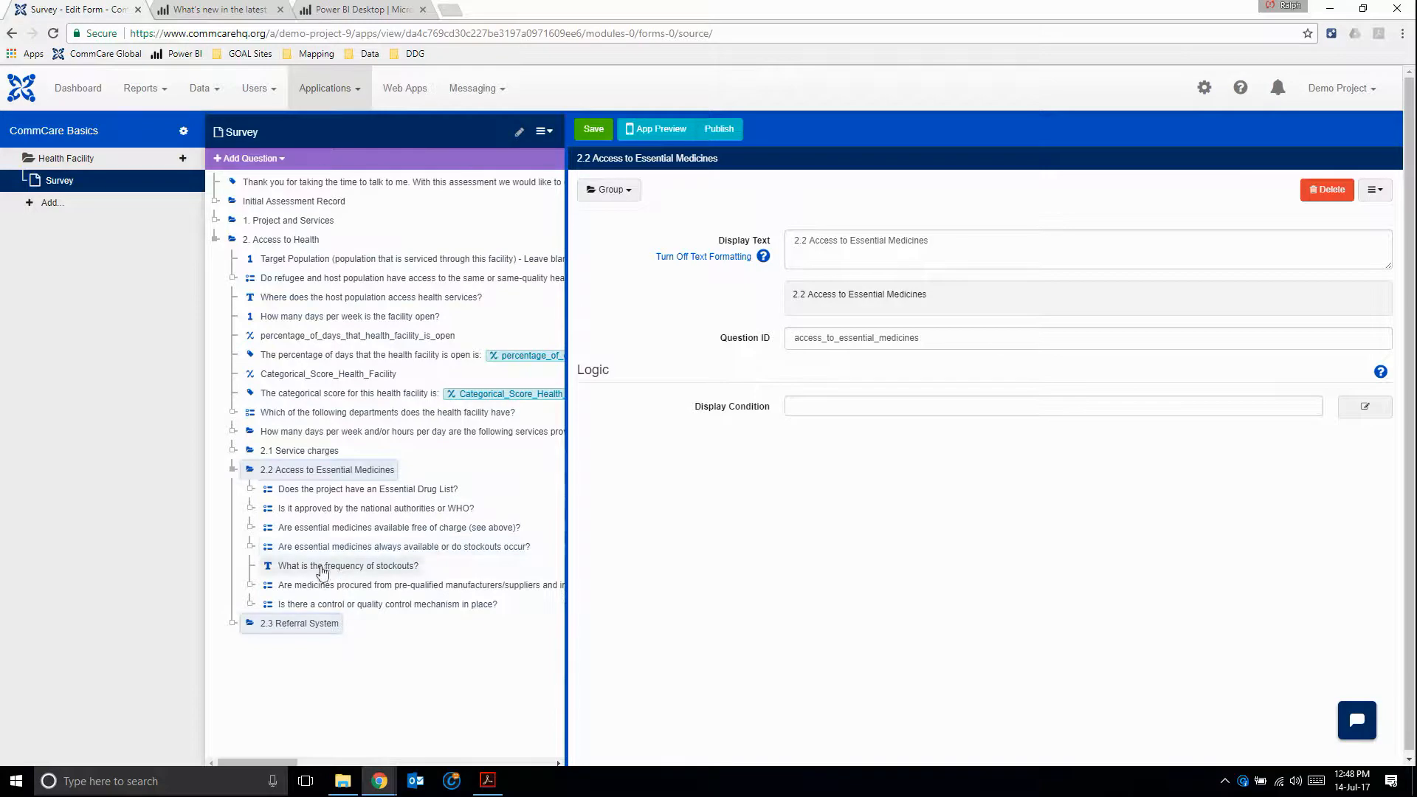
click(250, 547)
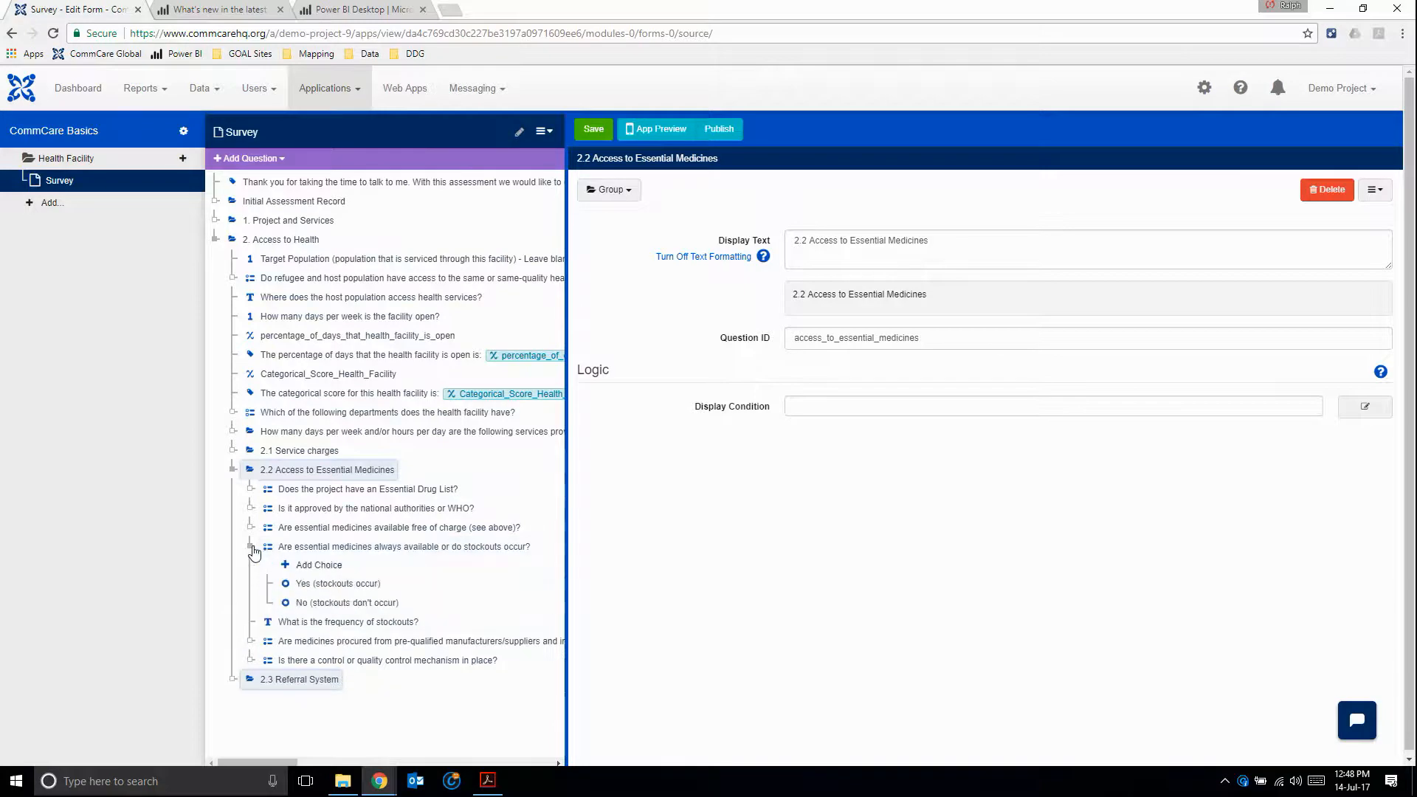
click(316, 549)
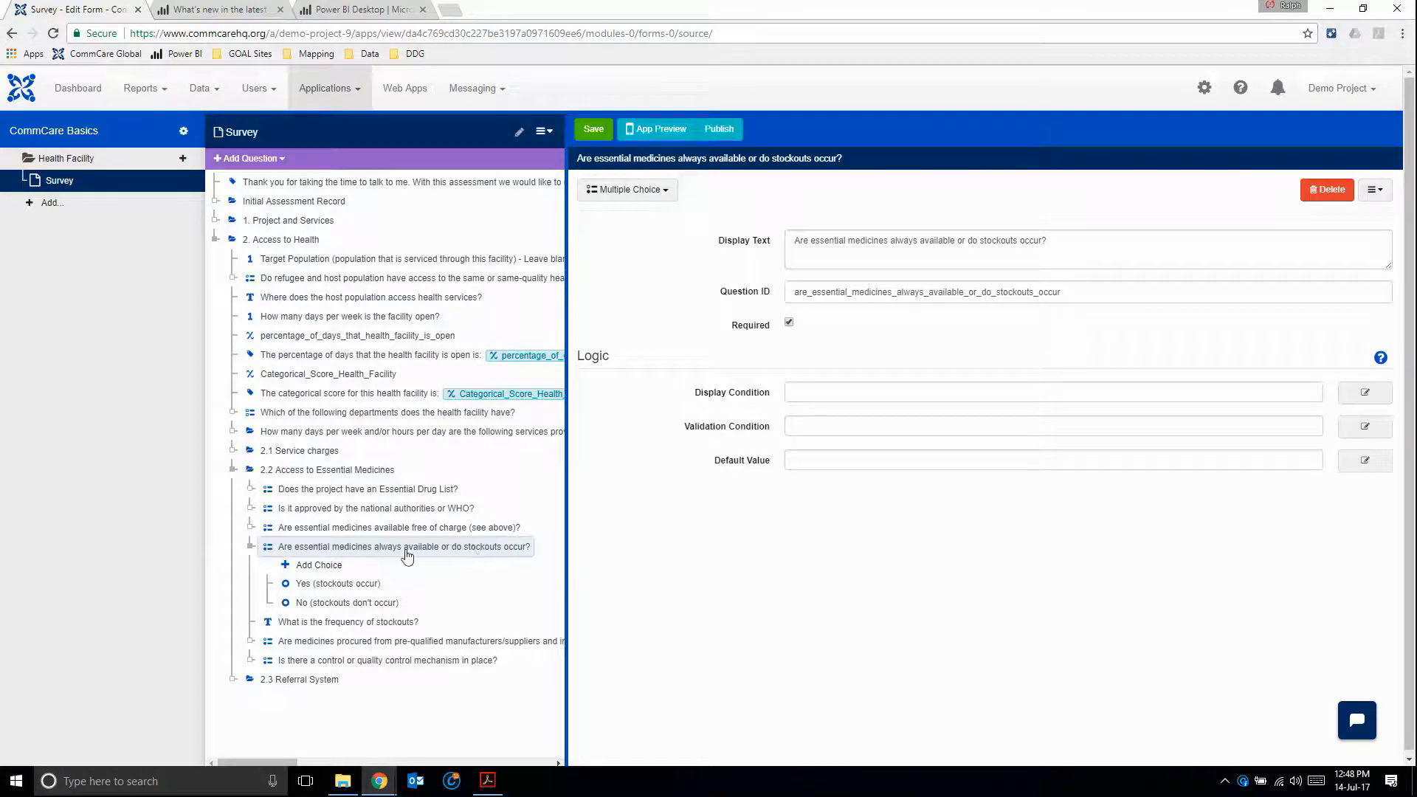
click(326, 590)
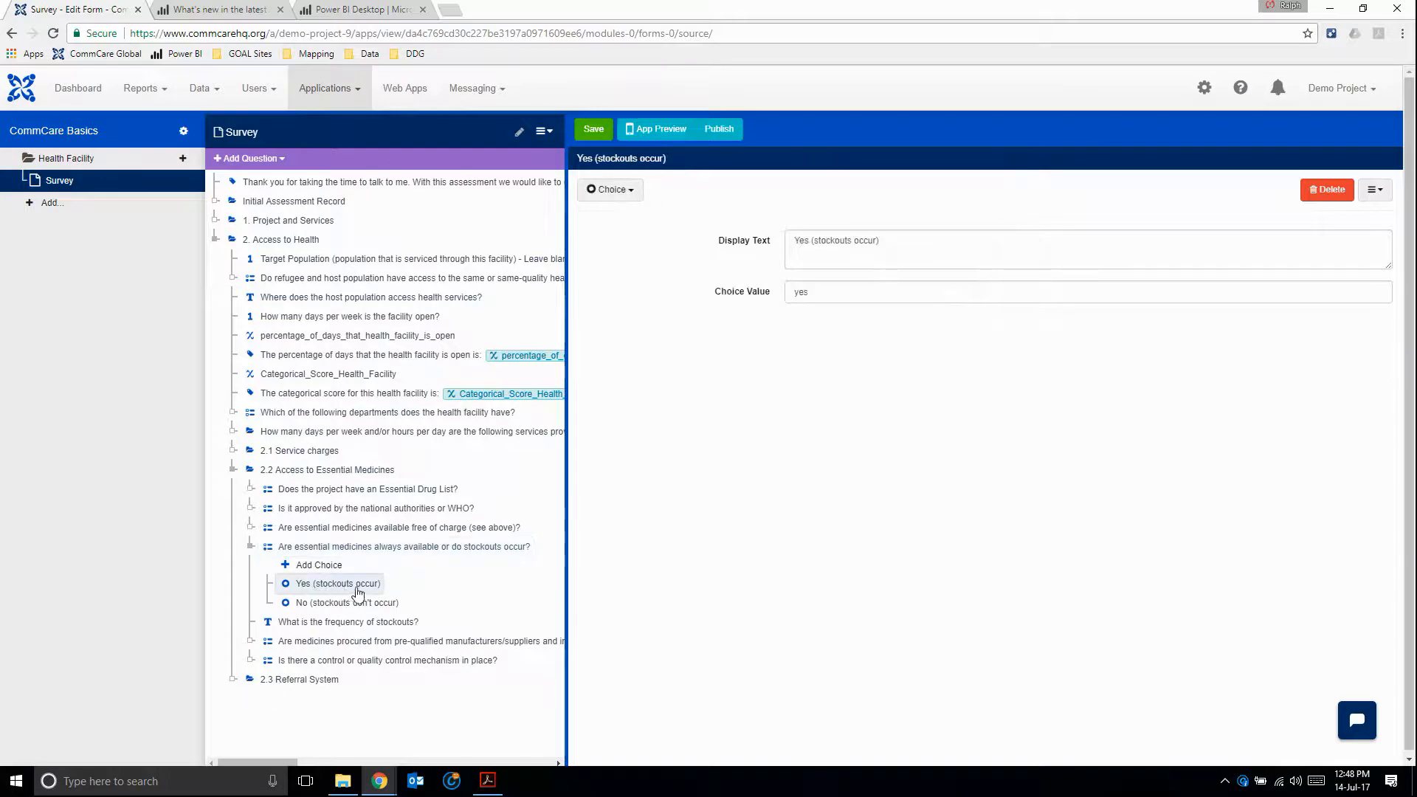
click(351, 606)
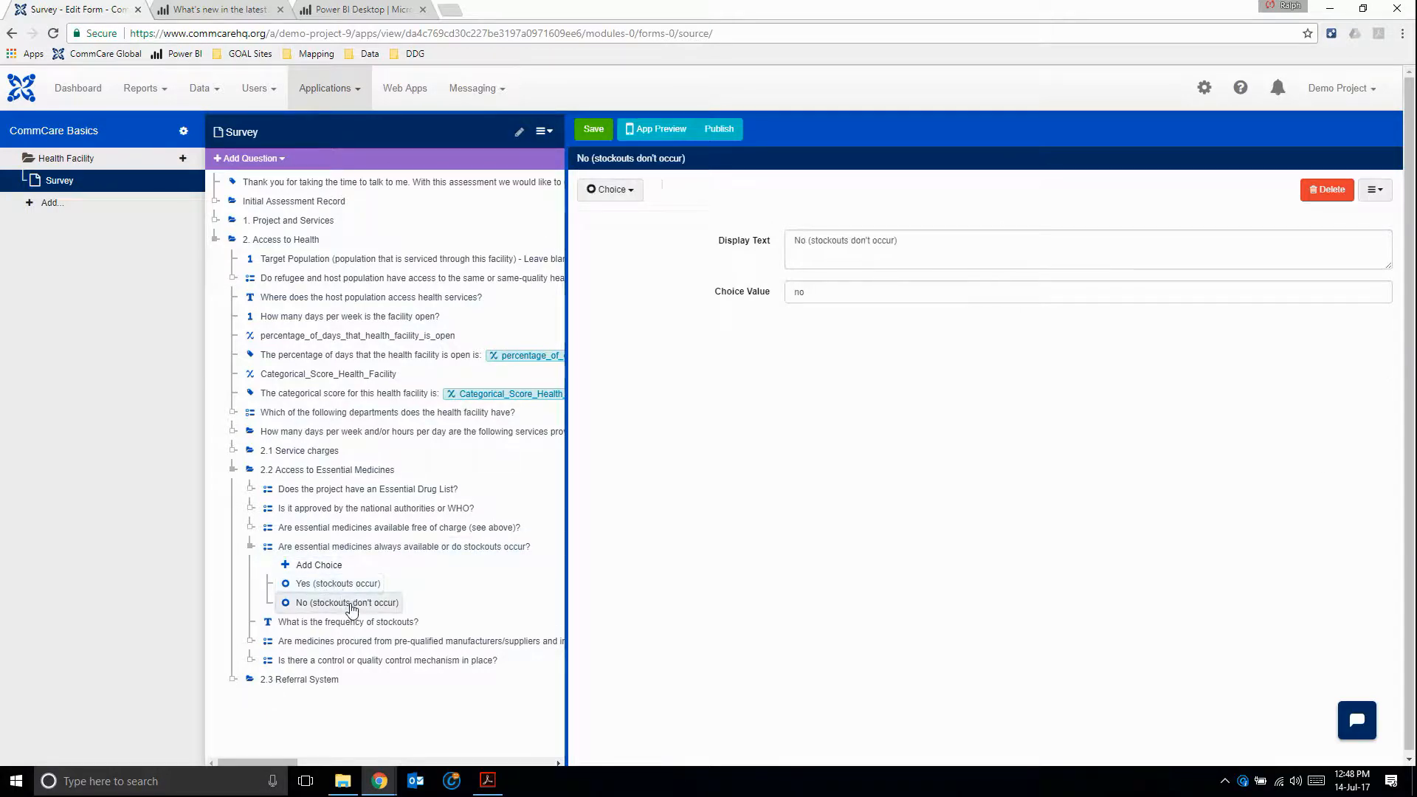
click(299, 627)
Check the stockout frequency question against the PDF form, highlighting "if yes, frequency" in question 22, and return to CommCare
key(alt+Tab)
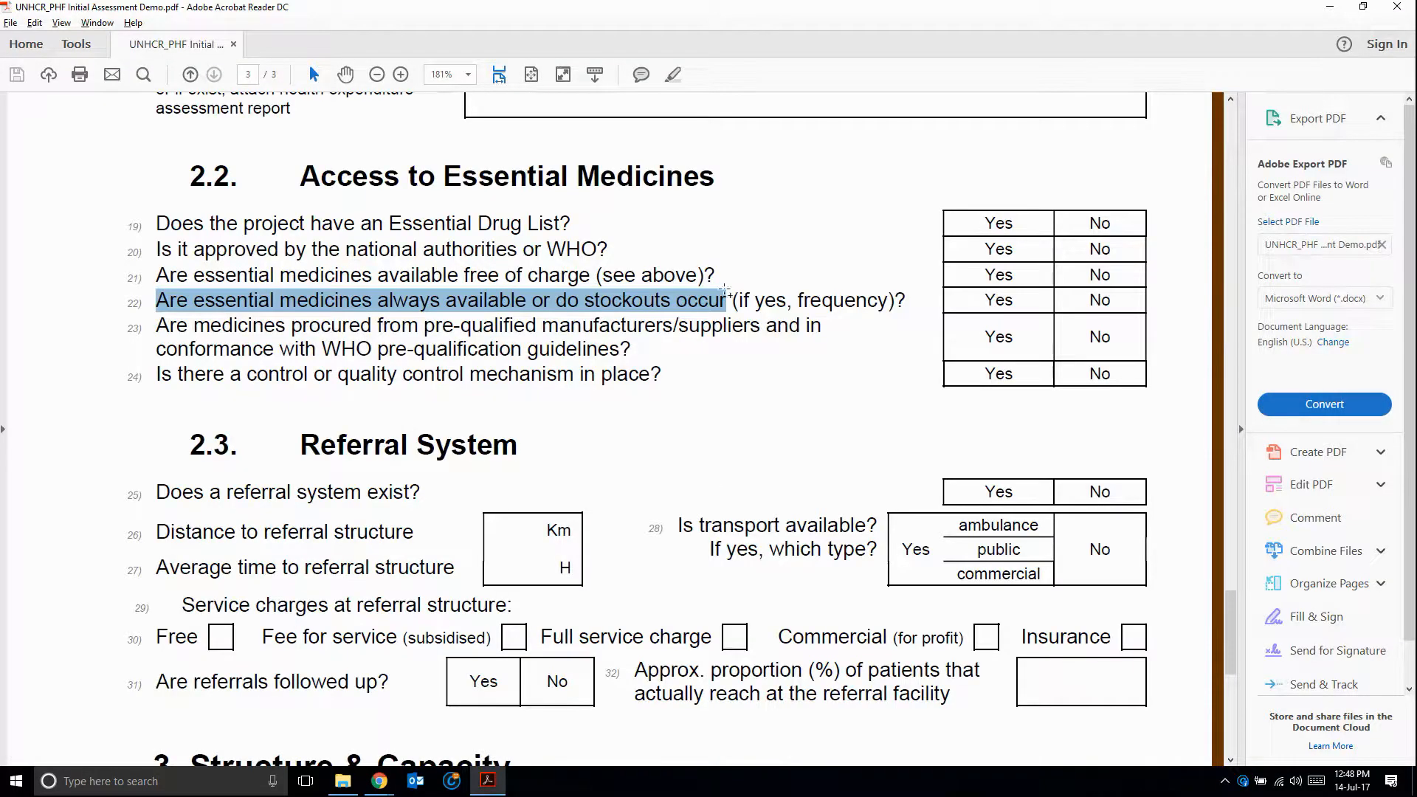
drag(734, 300, 895, 300)
key(alt+Tab)
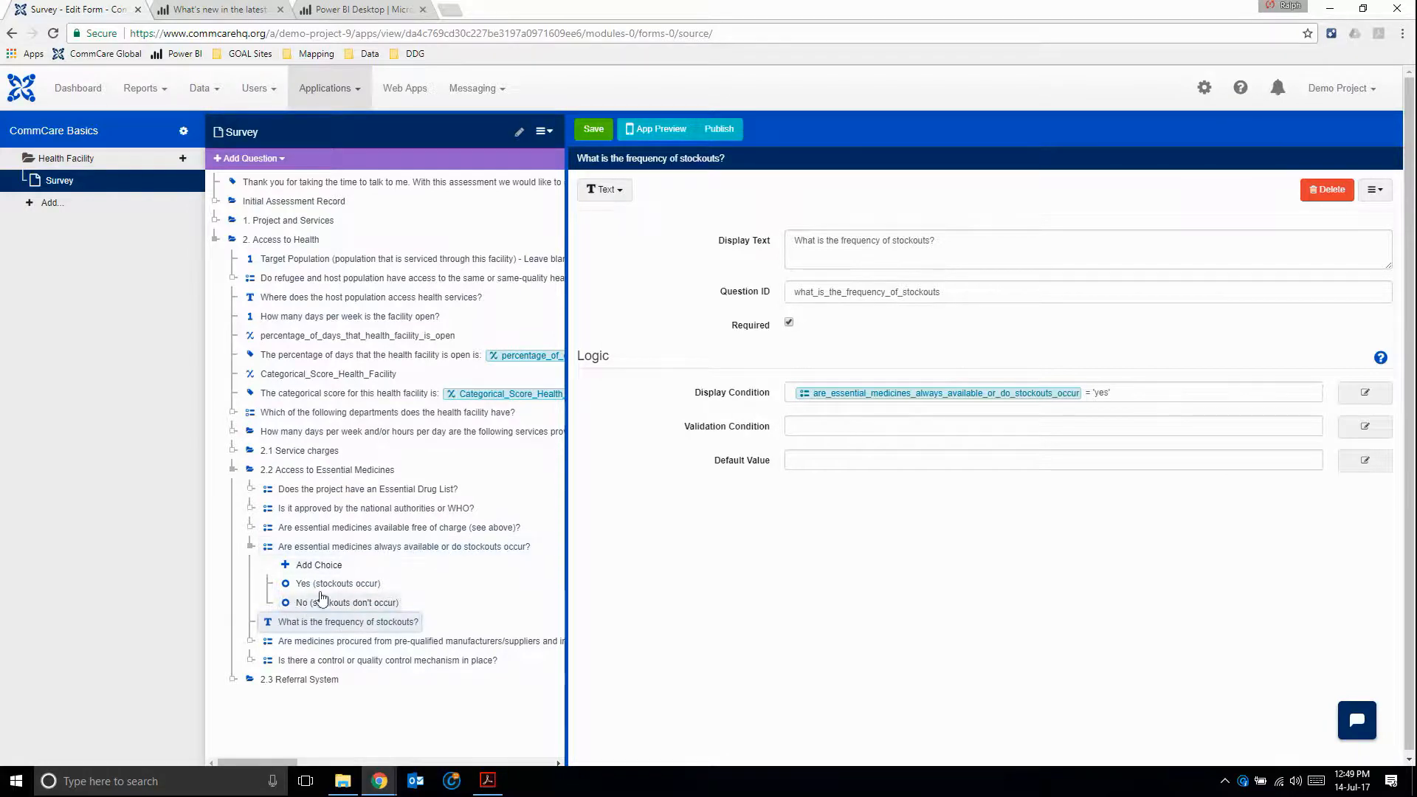
Review the medicine procurement and quality control mechanism questions in CommCare against section 2.2 of the PDF form
click(349, 641)
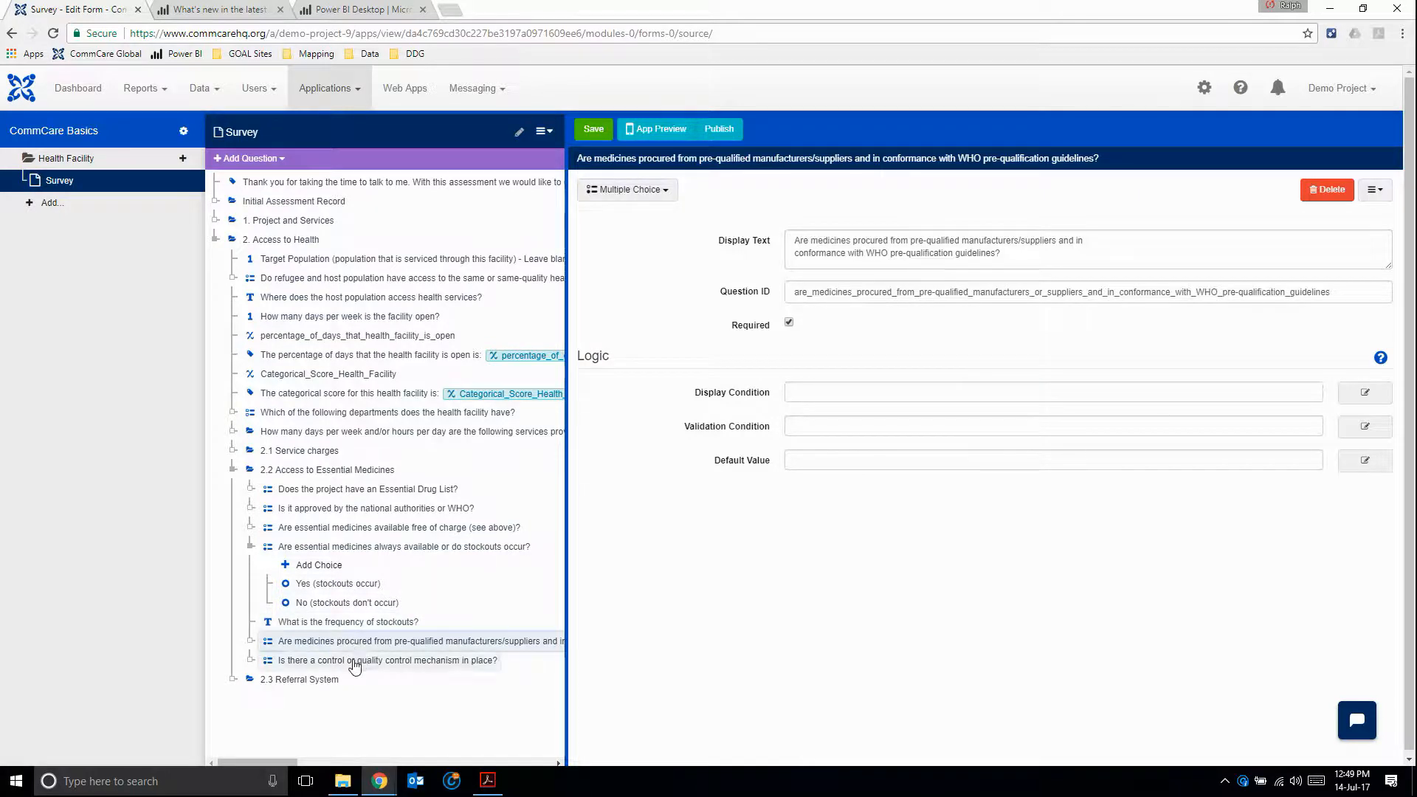
click(354, 662)
key(alt+Tab)
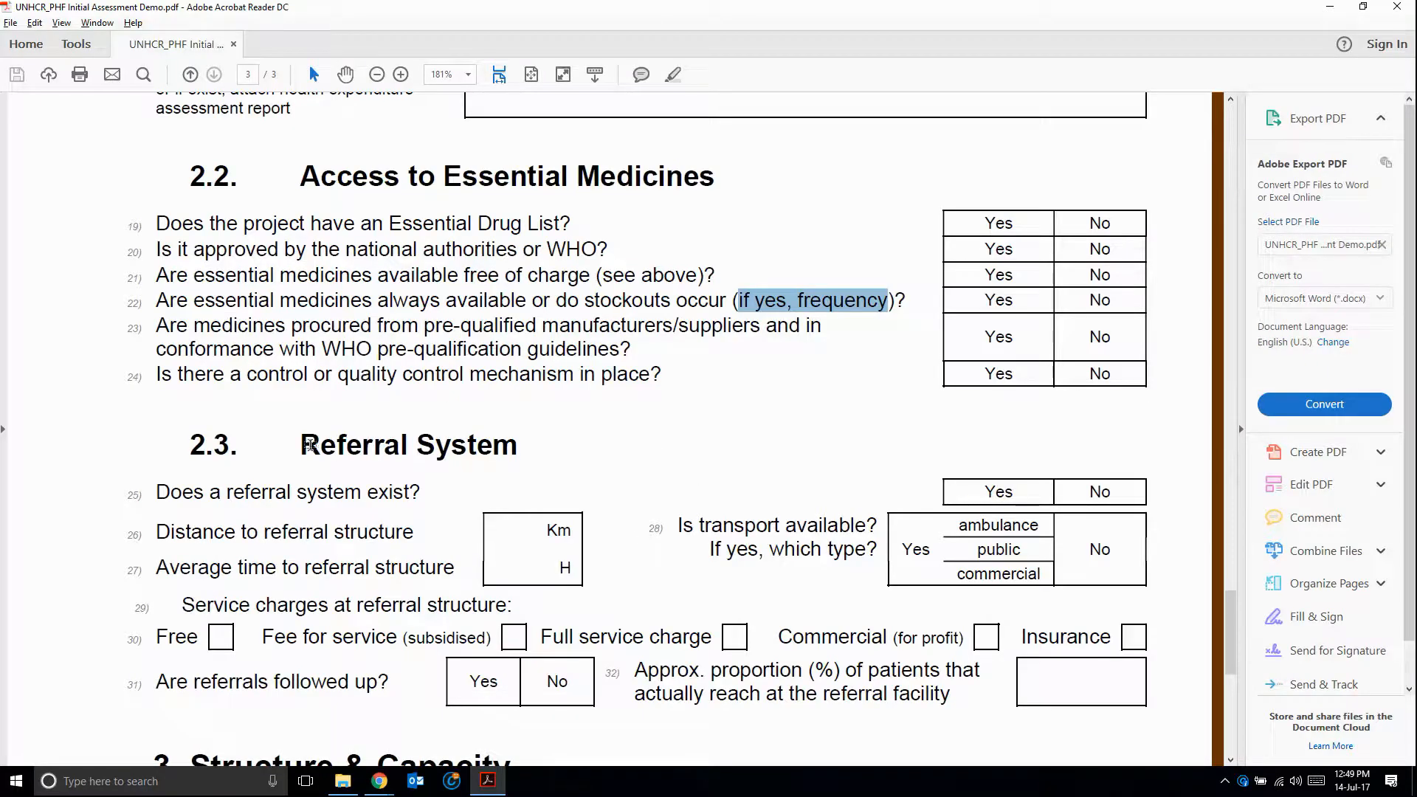
key(alt+Tab)
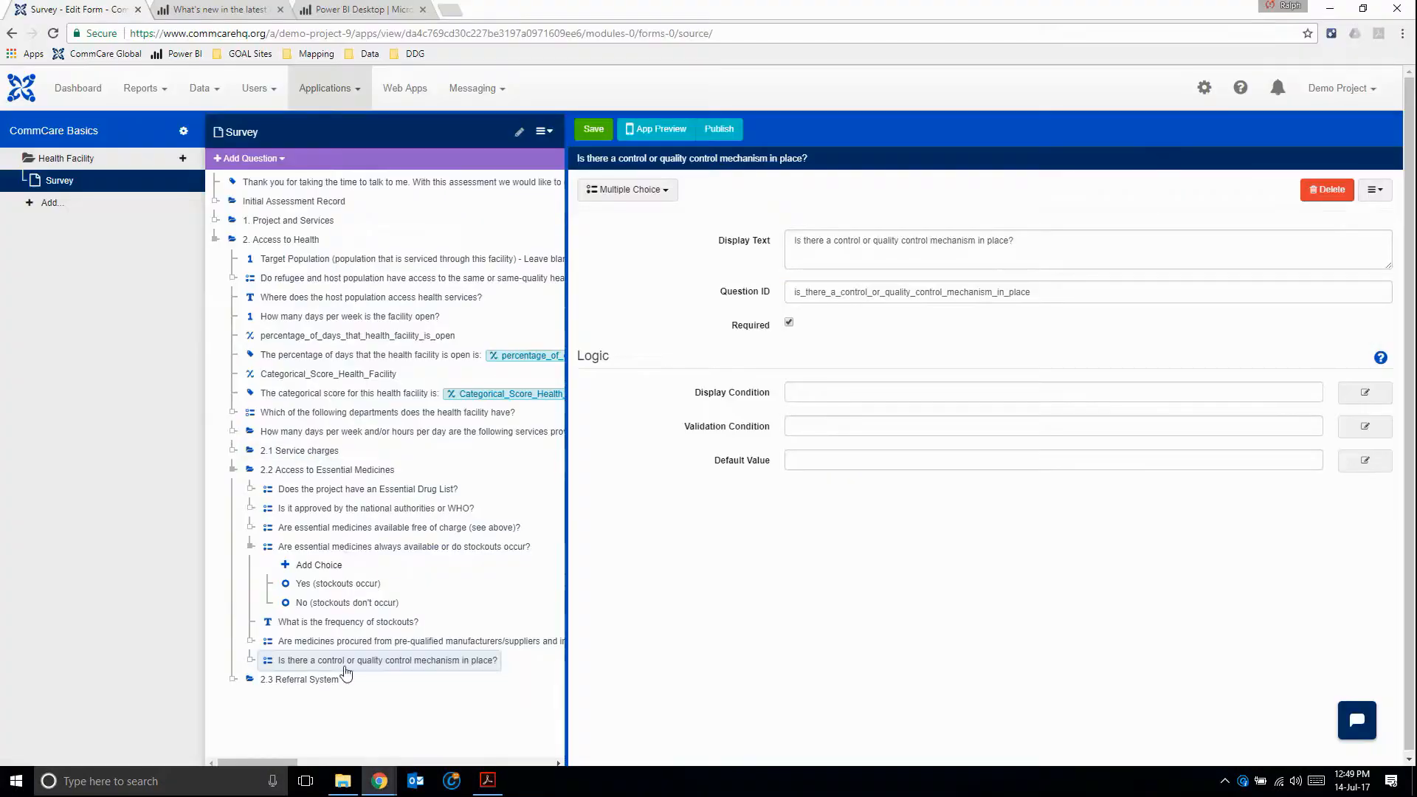
click(305, 646)
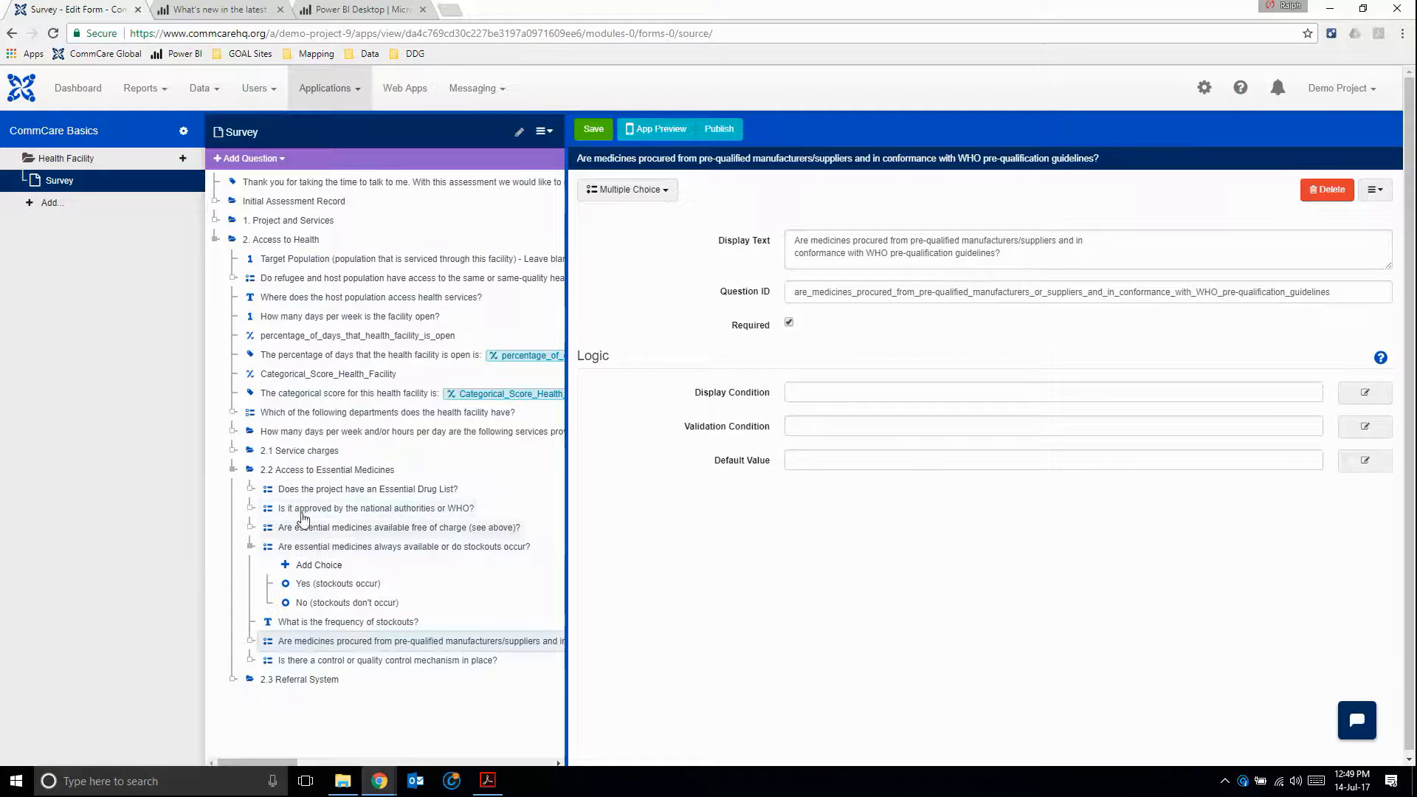
Duplicate the "Does the project have an Essential Drug List?" question, select the copy's question ID, and delete the copy
click(290, 493)
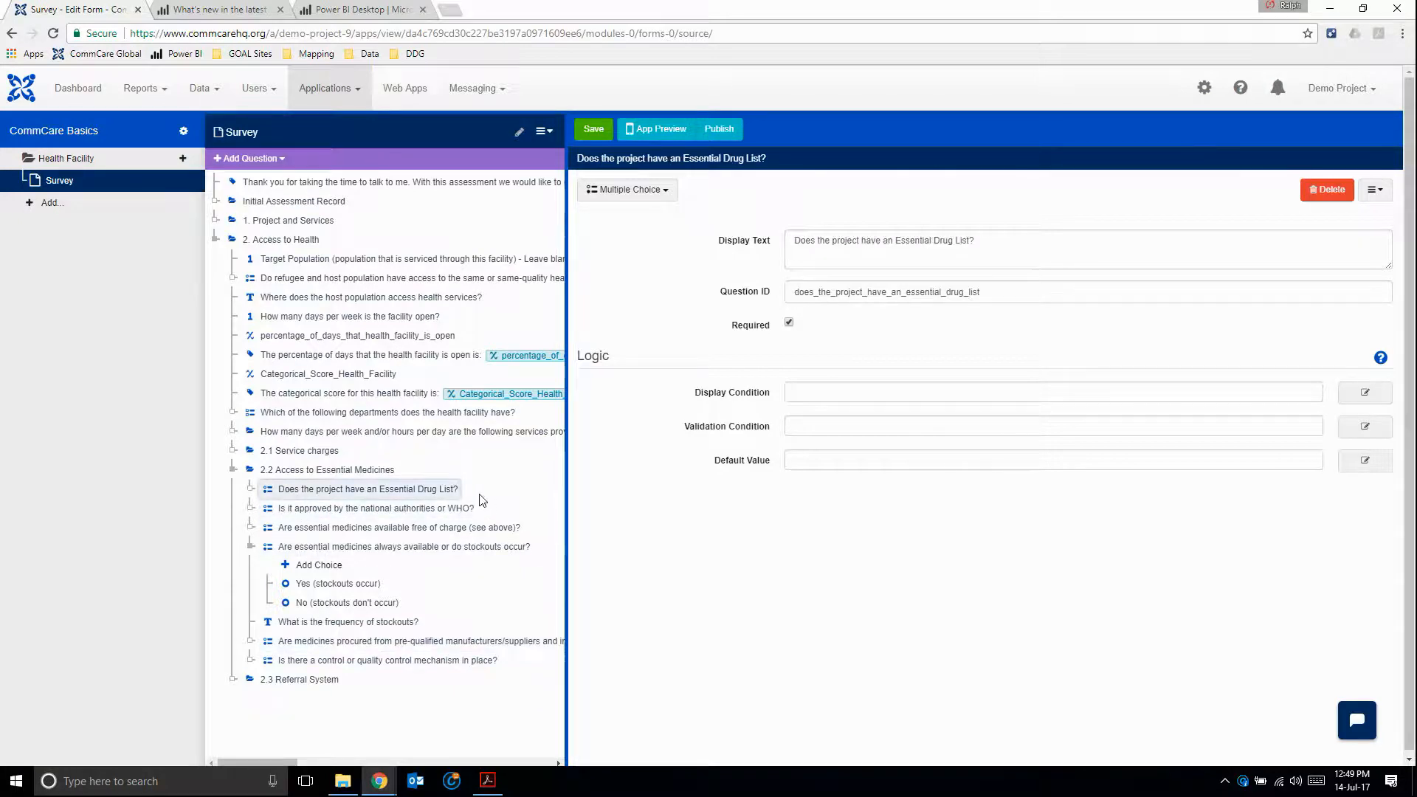
key(ctrl+c)
key(ctrl+v)
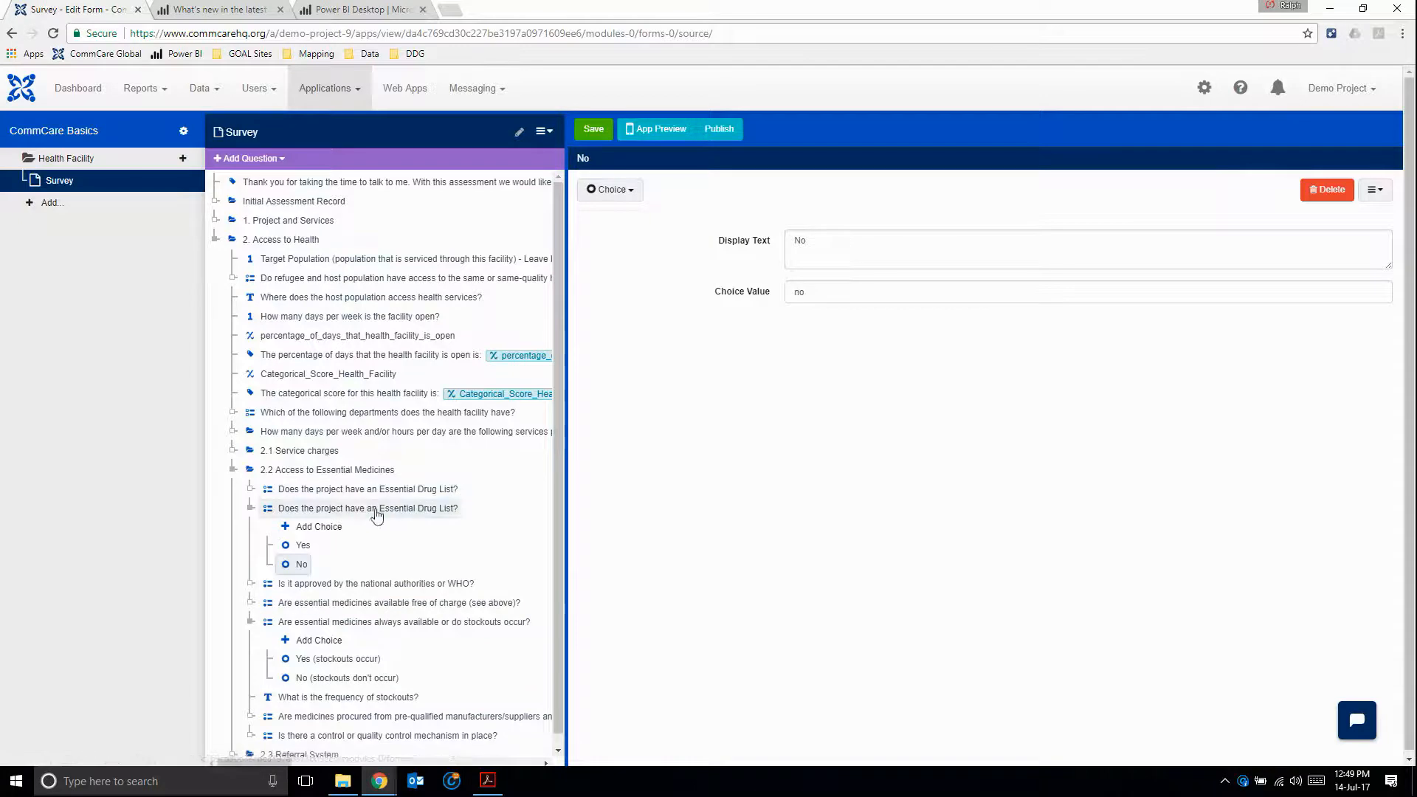
click(1048, 292)
drag(1047, 290, 740, 297)
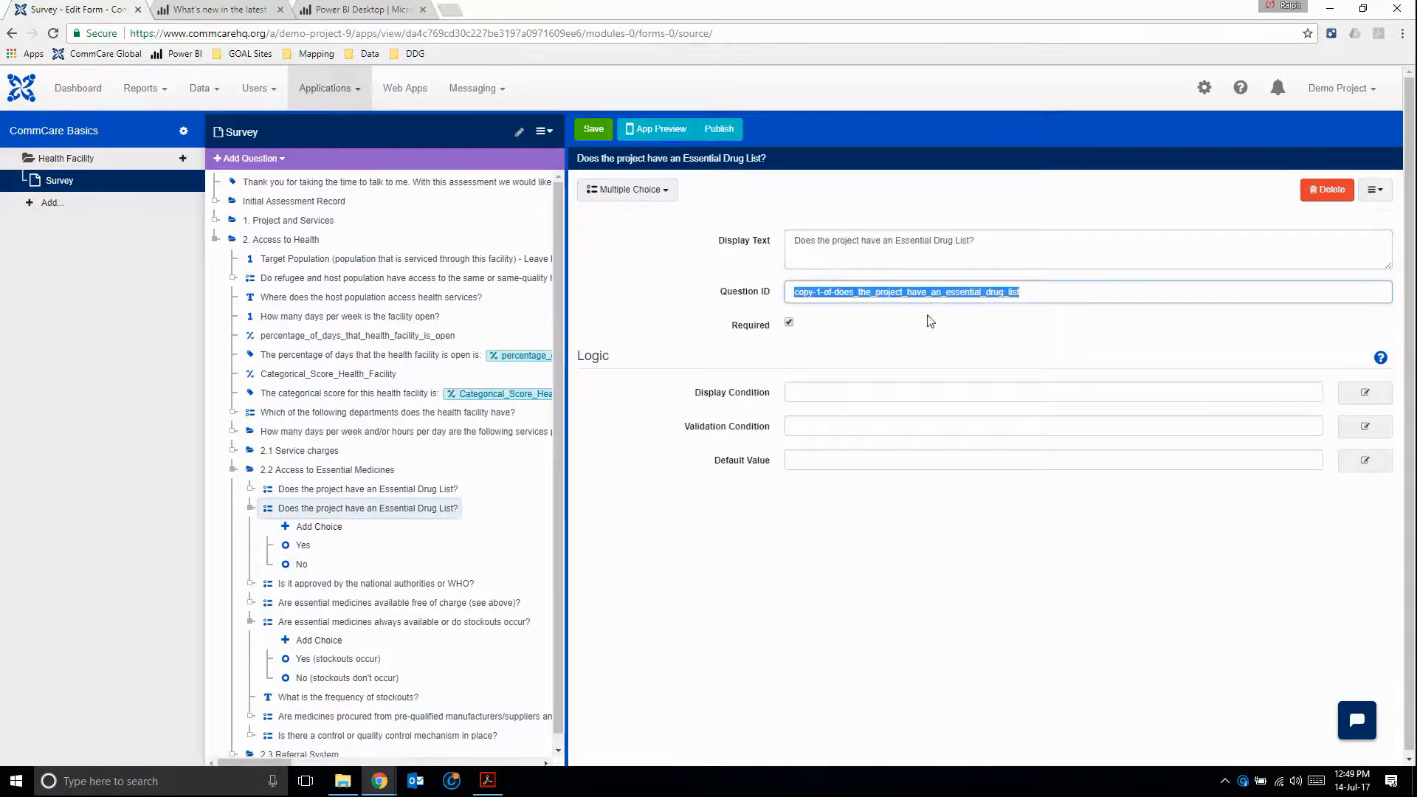
click(1326, 189)
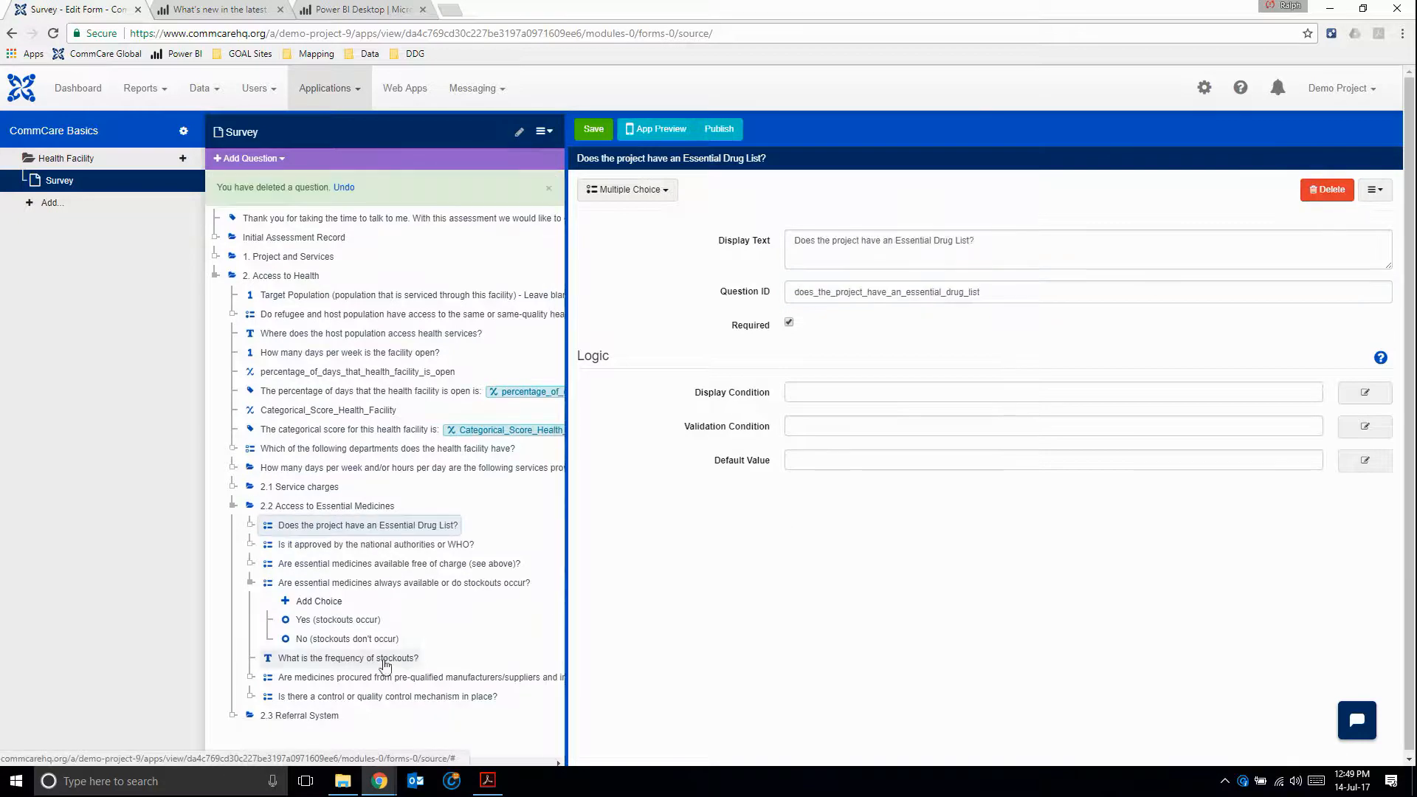
Expand the 2.3 Referral System group and the "Does a referral system exist?" choices, comparing them with section 2.3 of the PDF form
click(233, 716)
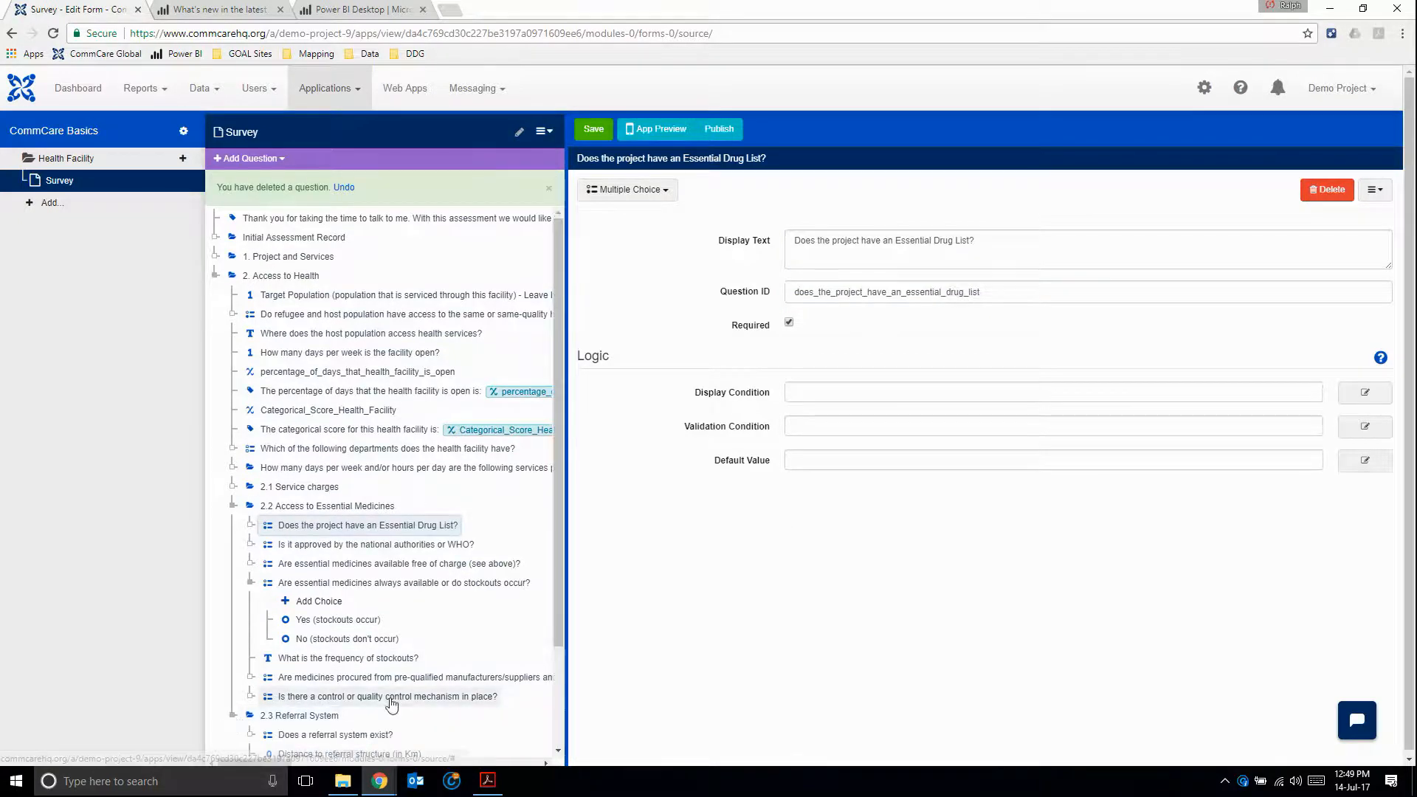
scroll(288, 708, down, 2)
key(alt+Tab)
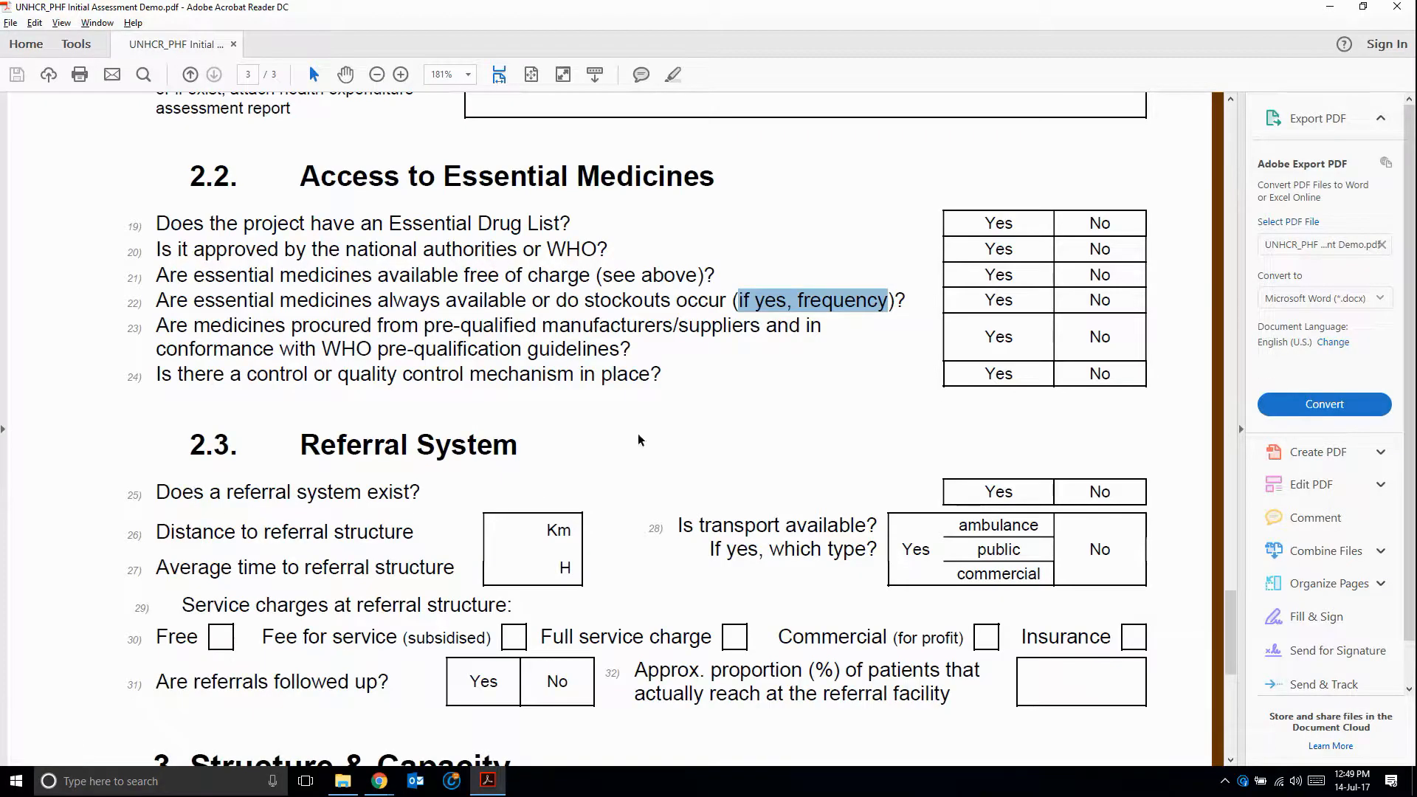
key(alt+Tab)
click(250, 609)
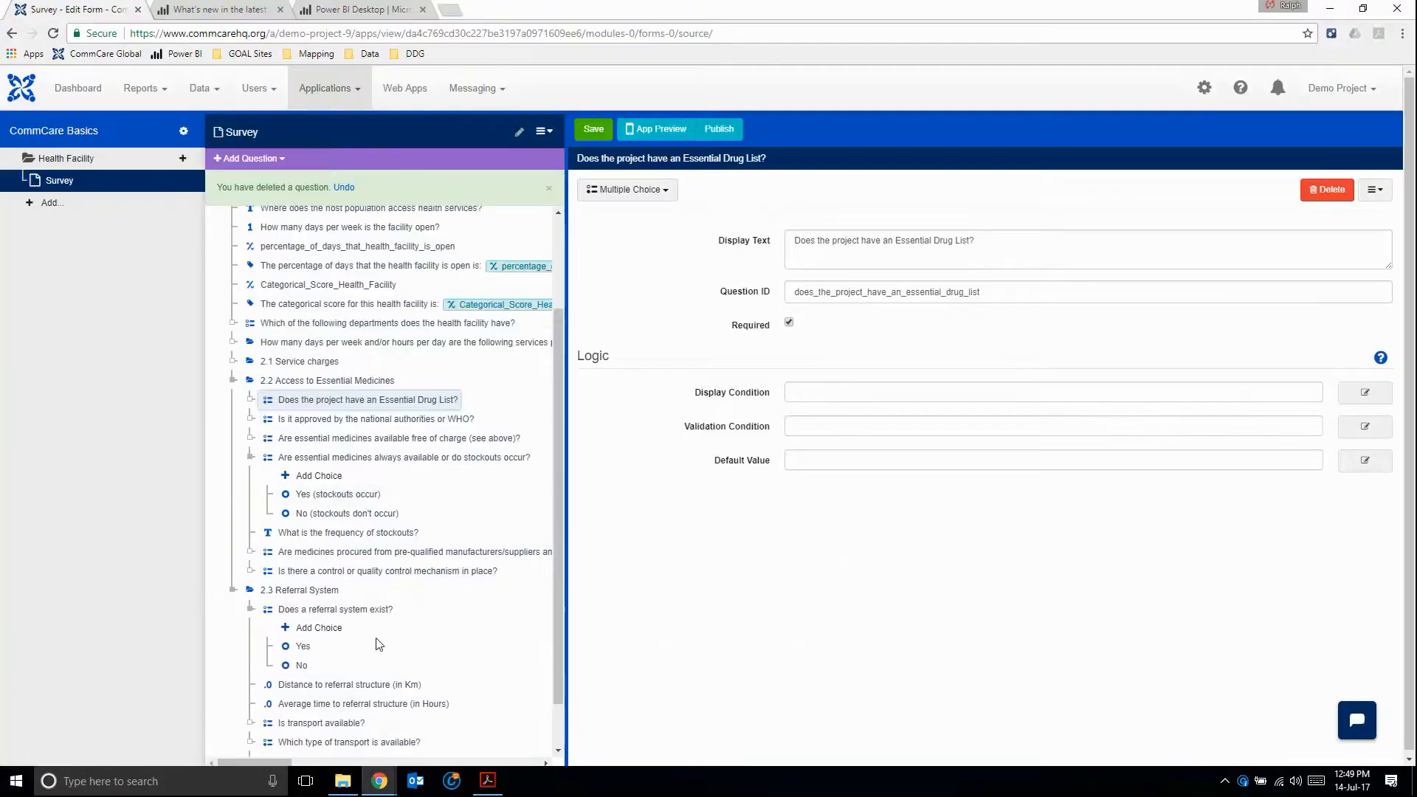
scroll(378, 645, down, 1)
Check the units for distance and average time to the referral structure in the PDF form, highlighting "H", and return to CommCare
key(alt+Tab)
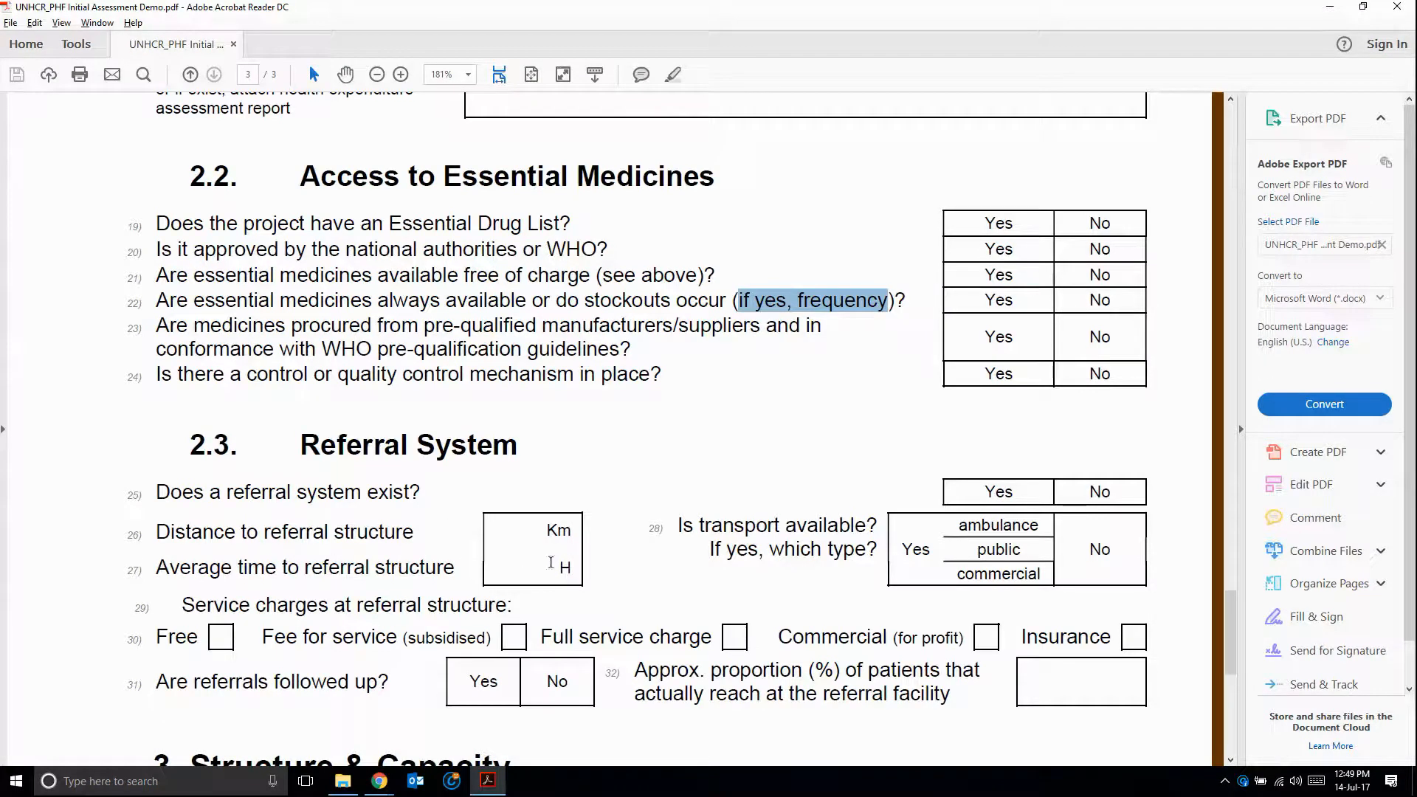
drag(546, 532, 569, 571)
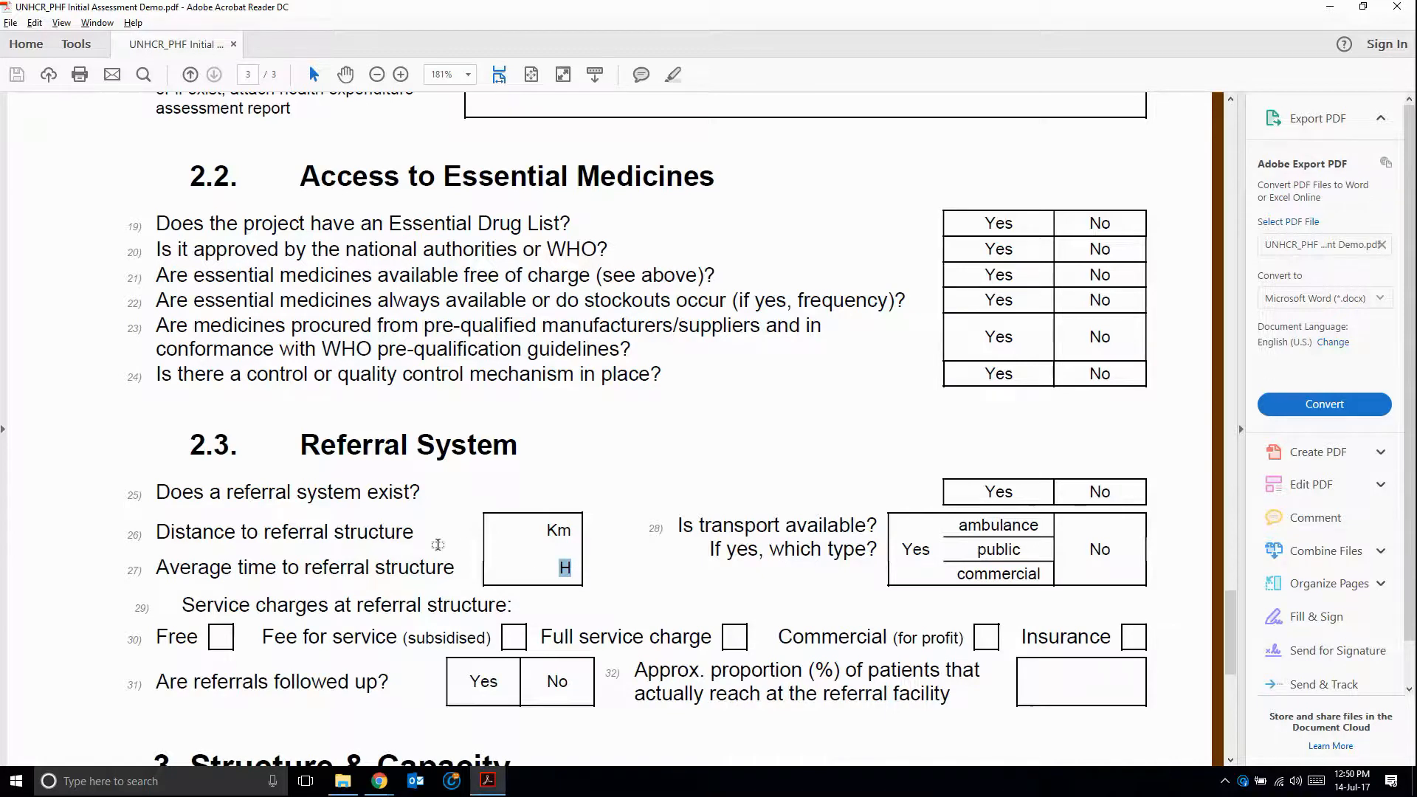
key(alt+Tab)
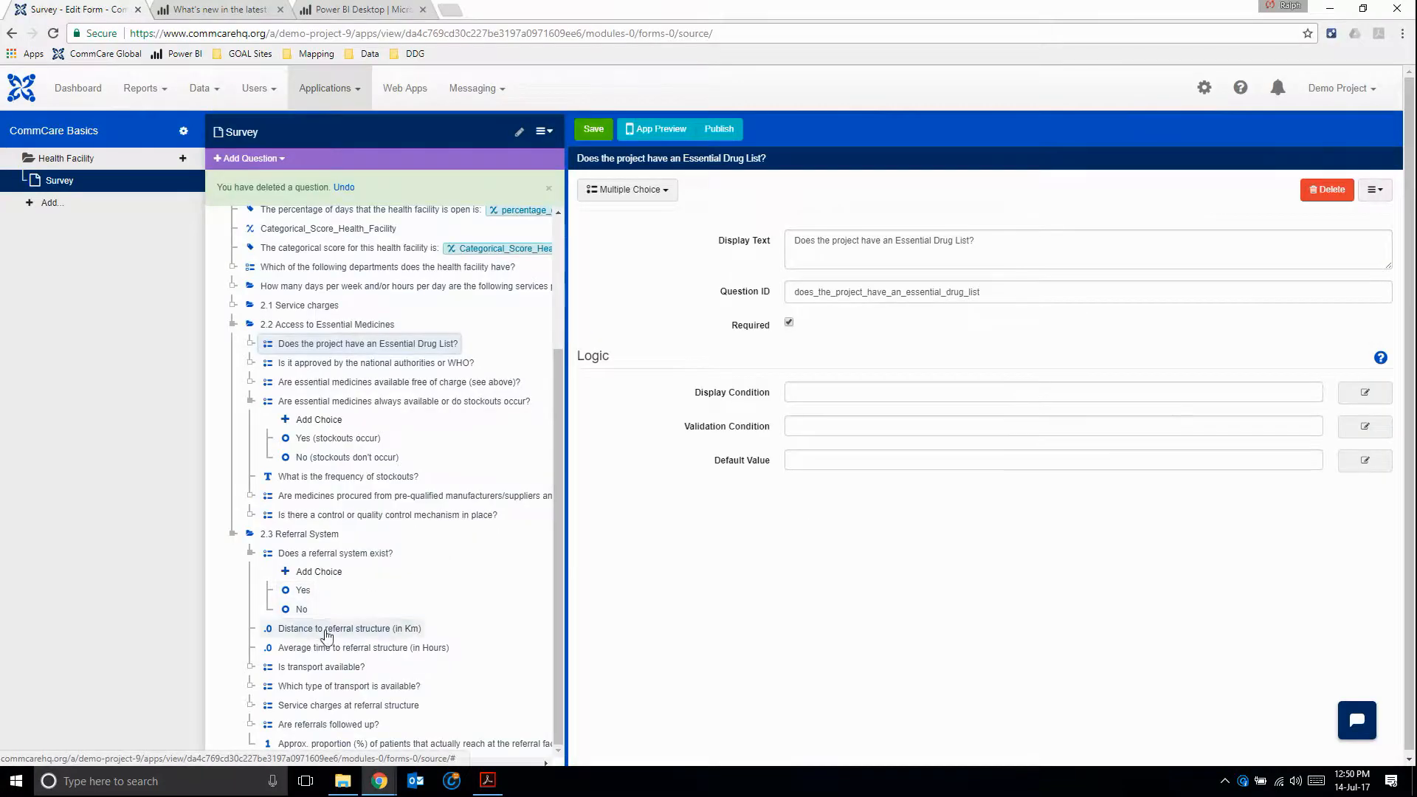
Open the "Distance to referral structure (in Km)" question and view the number types available for new questions without adding one
click(327, 634)
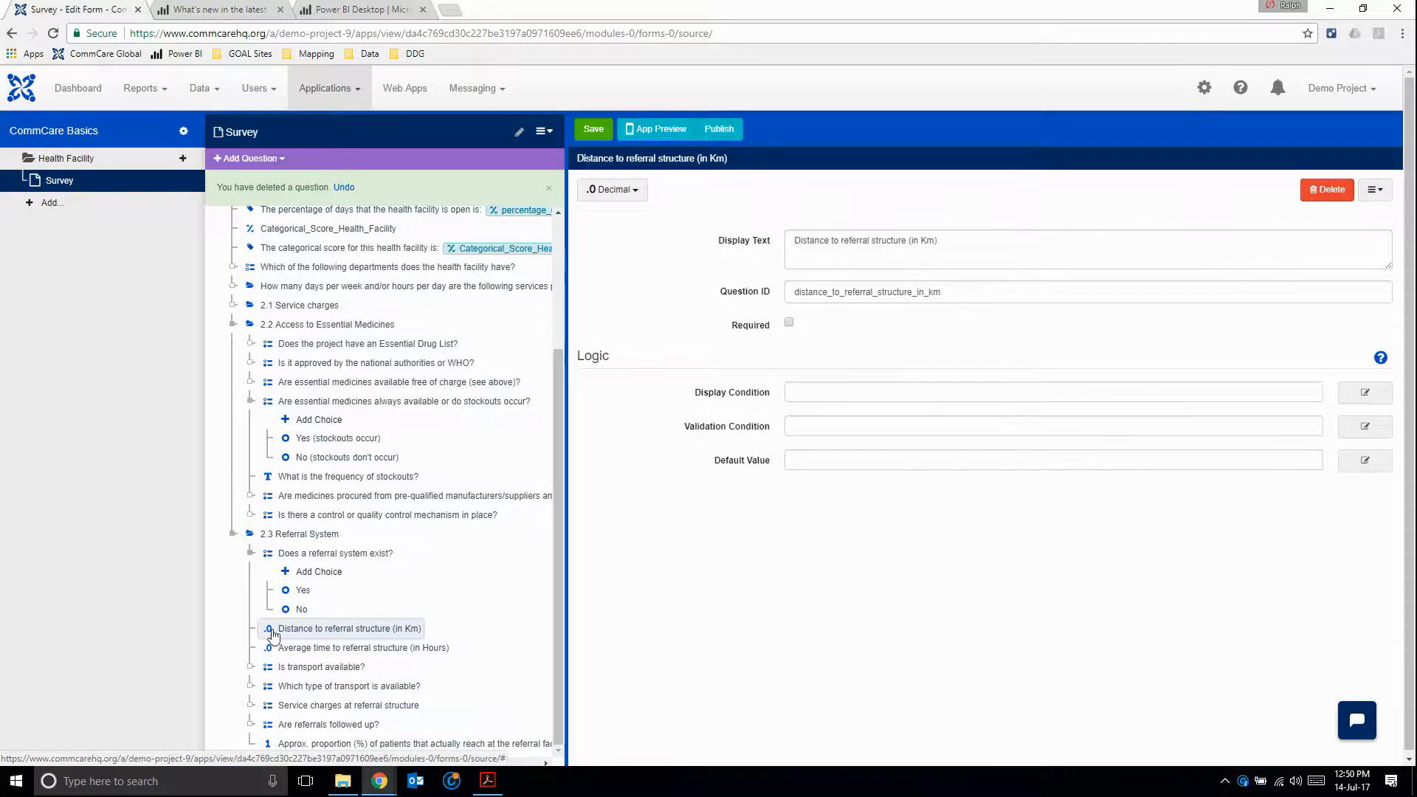
click(266, 158)
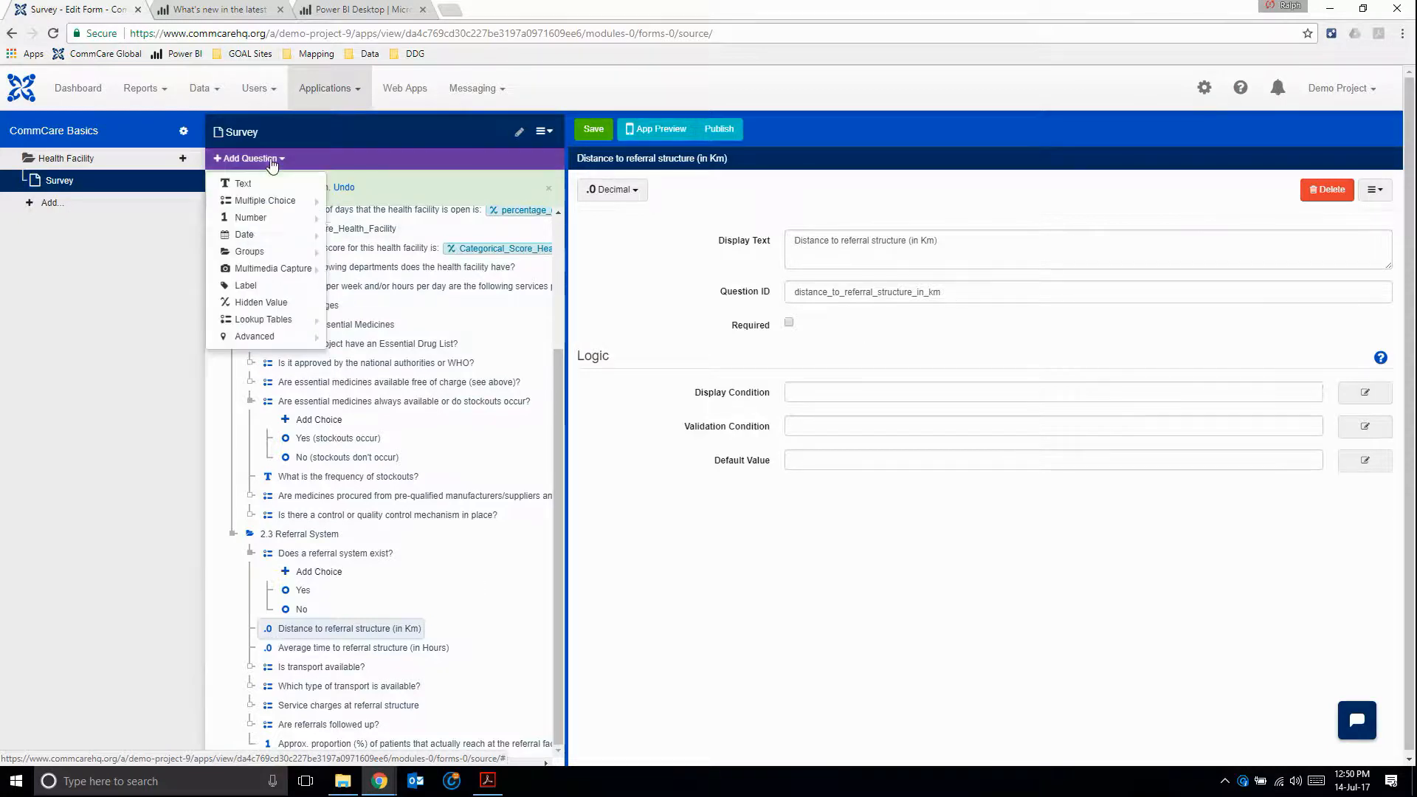
mouse_move(255, 223)
click(642, 559)
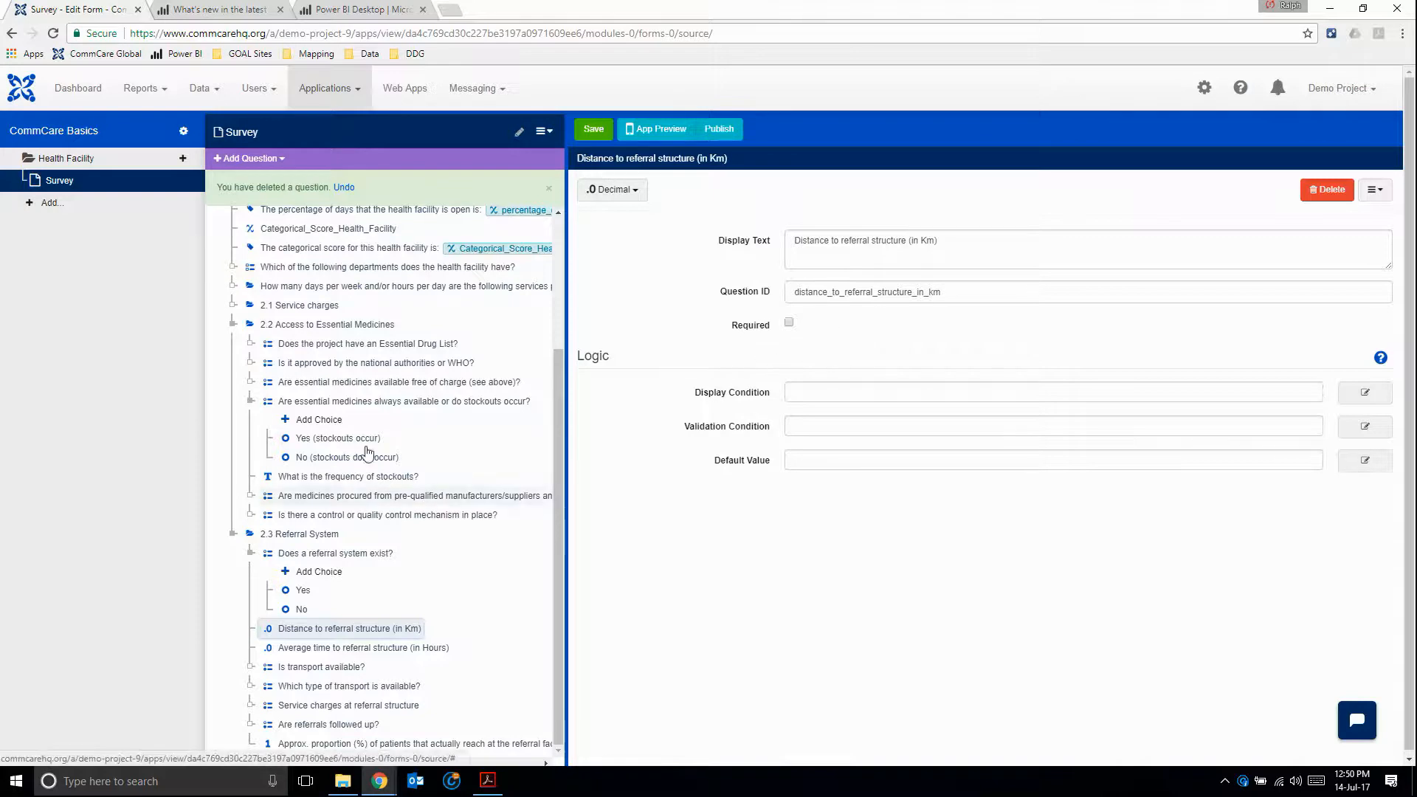
Inspect the distance (in Km) and average time (in Hours) referral questions, highlighting the hours unit in the time question's text and ID
click(323, 383)
click(329, 515)
click(301, 560)
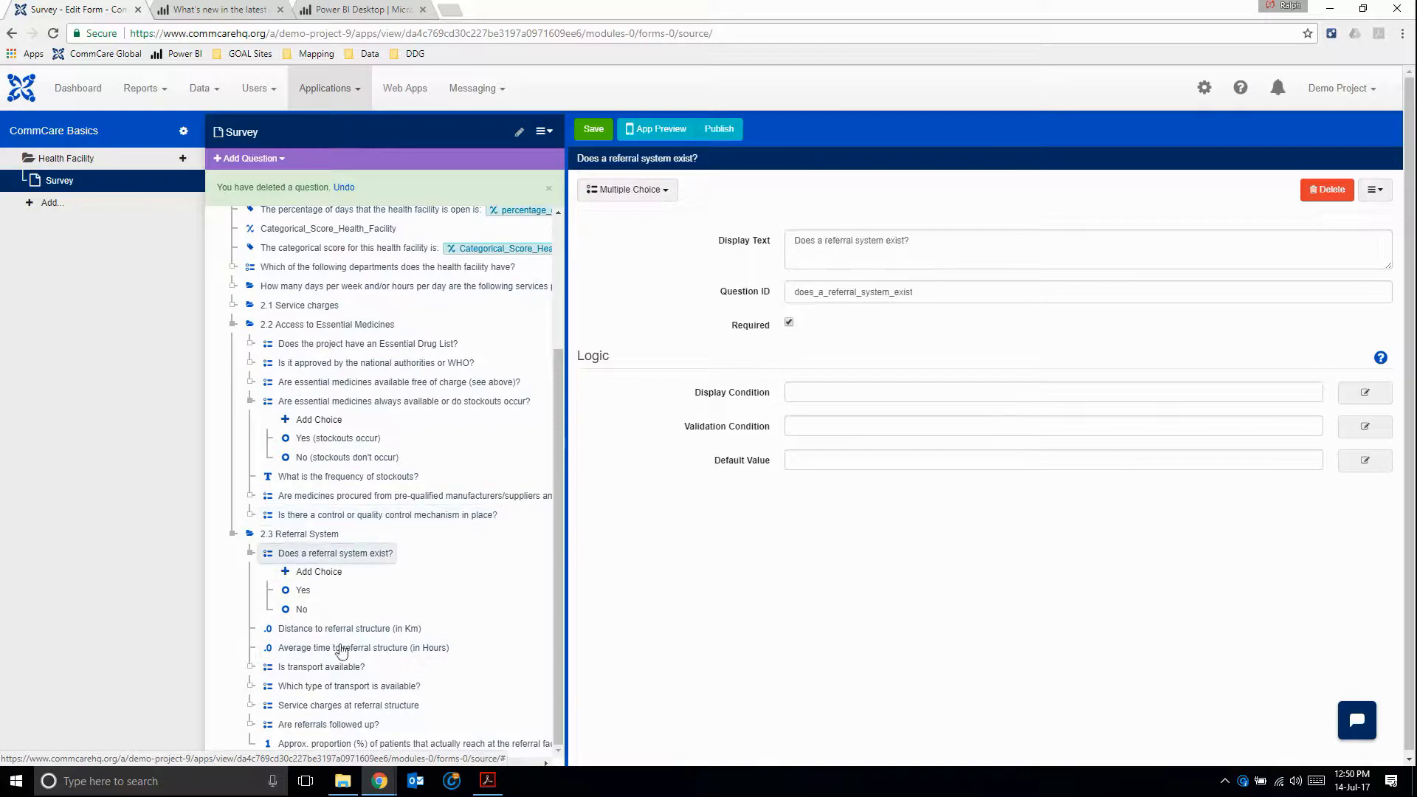
click(398, 628)
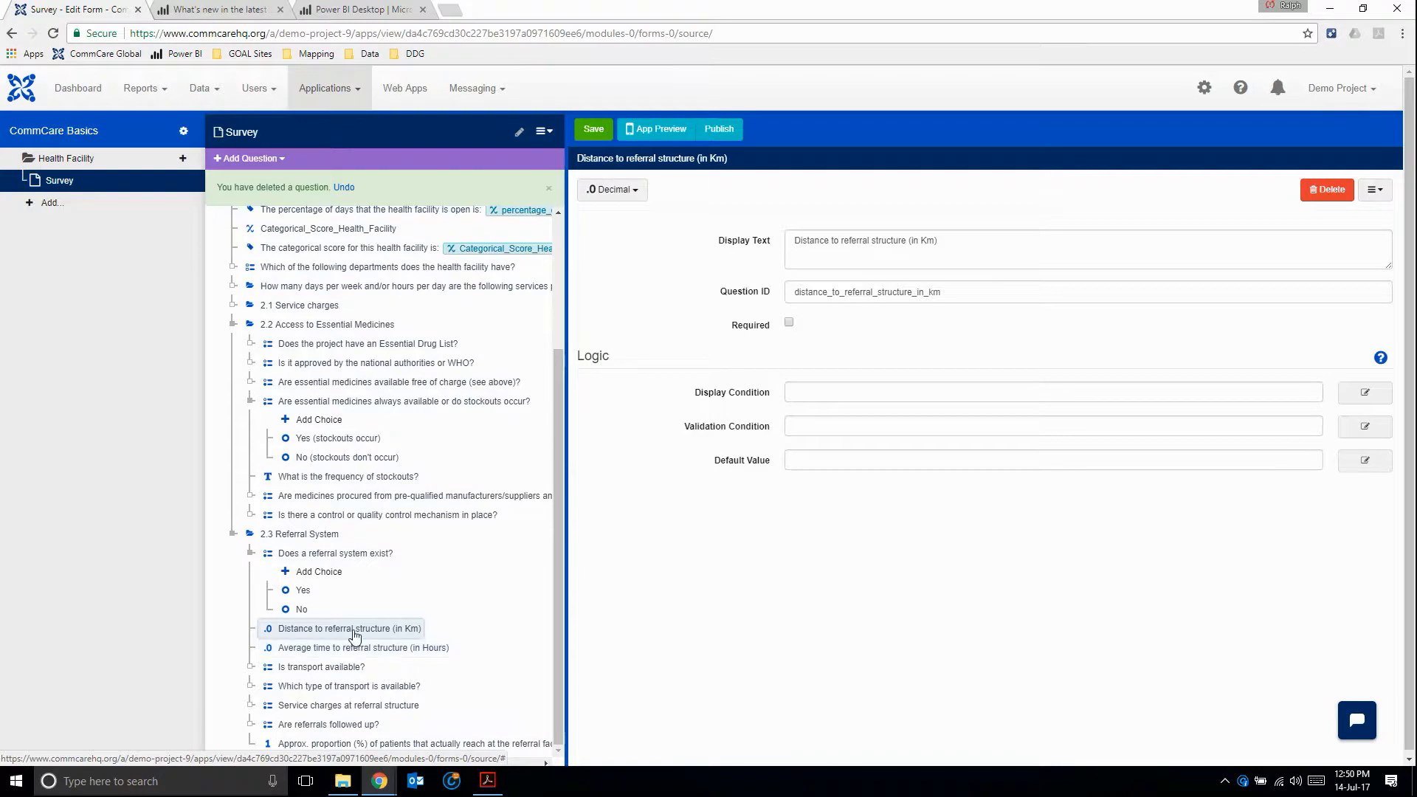
click(329, 652)
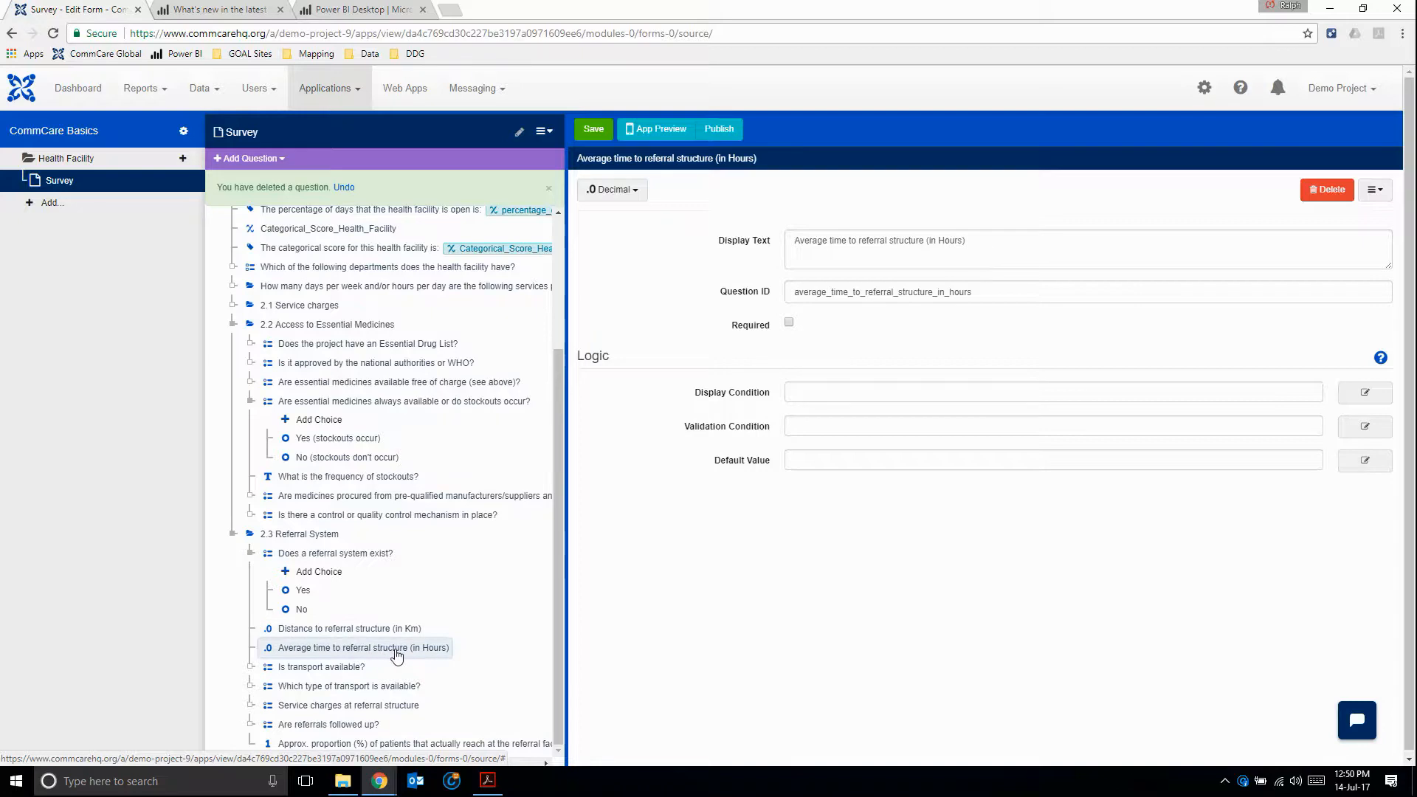
drag(929, 244, 967, 242)
drag(981, 291, 922, 295)
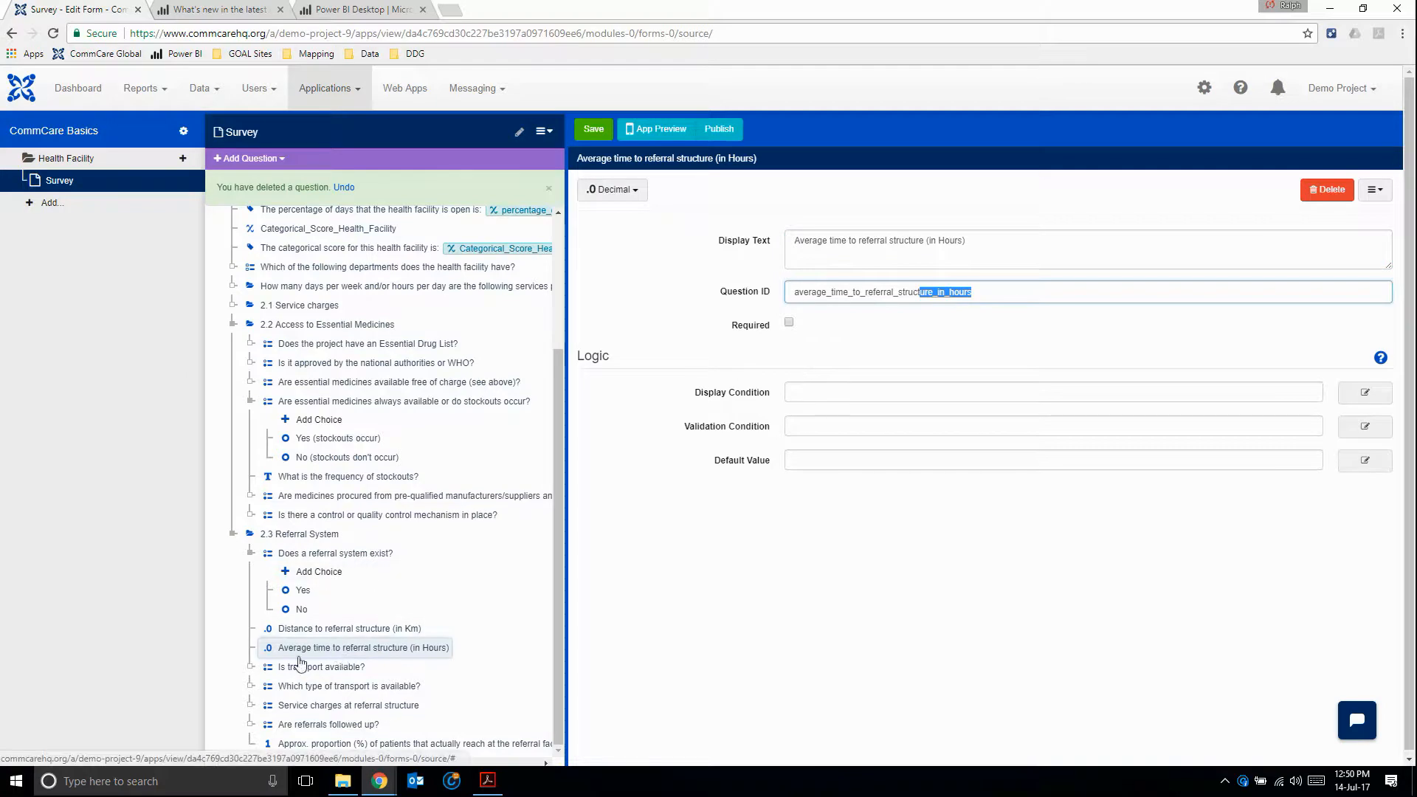
click(334, 657)
Examine question 28 on transport availability and type in the PDF form, highlighting its "No" option, and return to CommCare
key(alt+Tab)
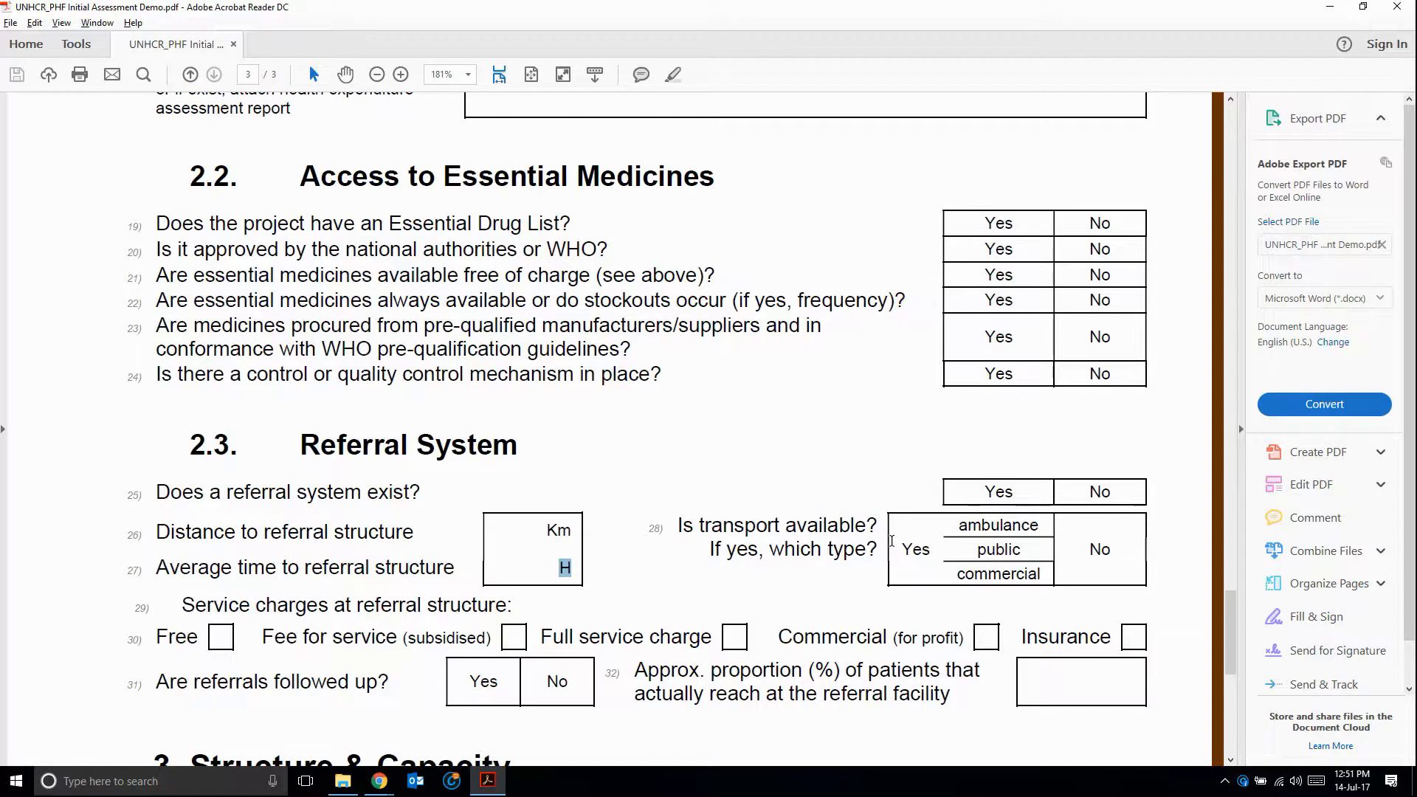
drag(677, 525, 933, 552)
drag(1095, 546, 1115, 549)
key(alt+Tab)
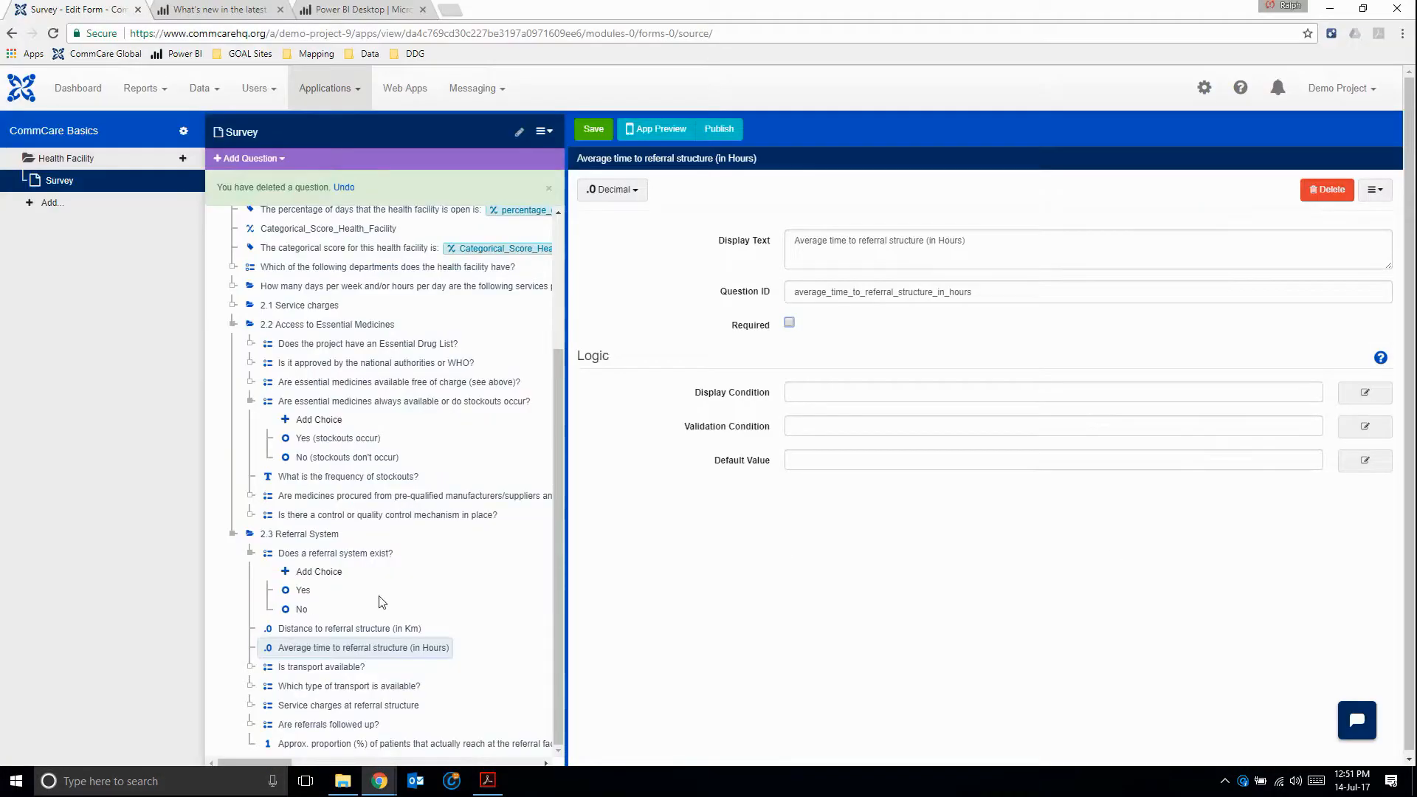
Expand the choices of the transport availability and transport type questions in CommCare and compare them with question 28 of the PDF form
click(251, 667)
scroll(301, 674, down, 1)
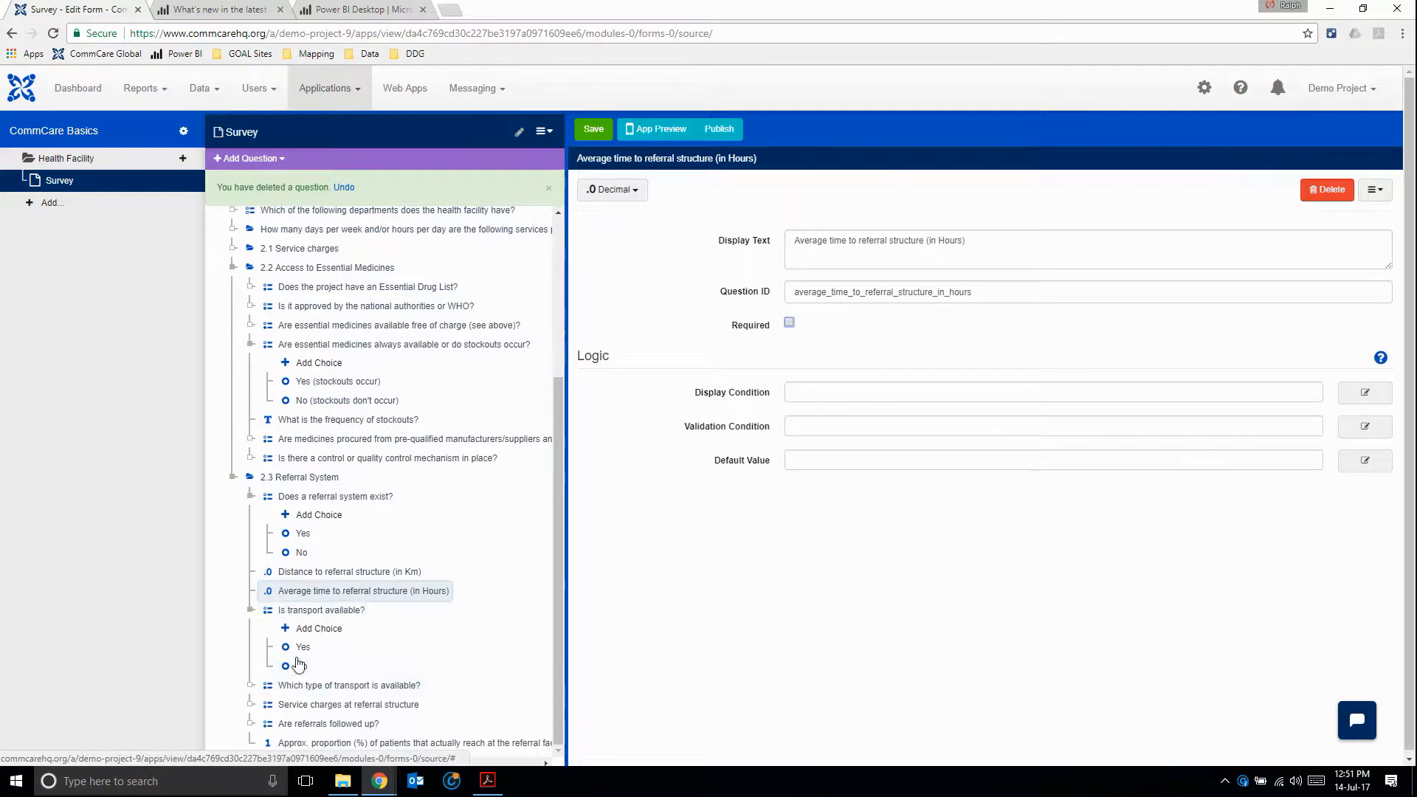
click(255, 694)
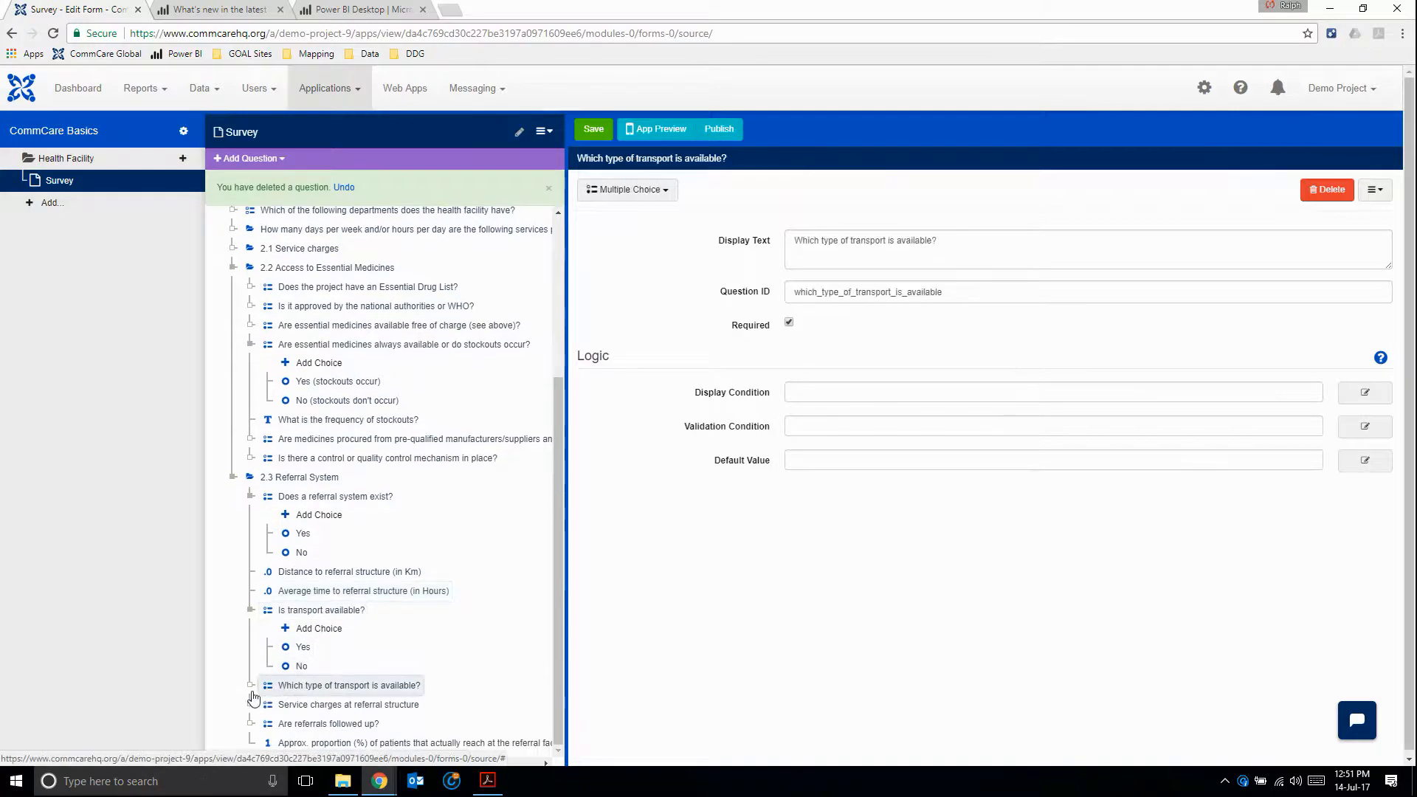
click(251, 690)
scroll(295, 686, down, 1)
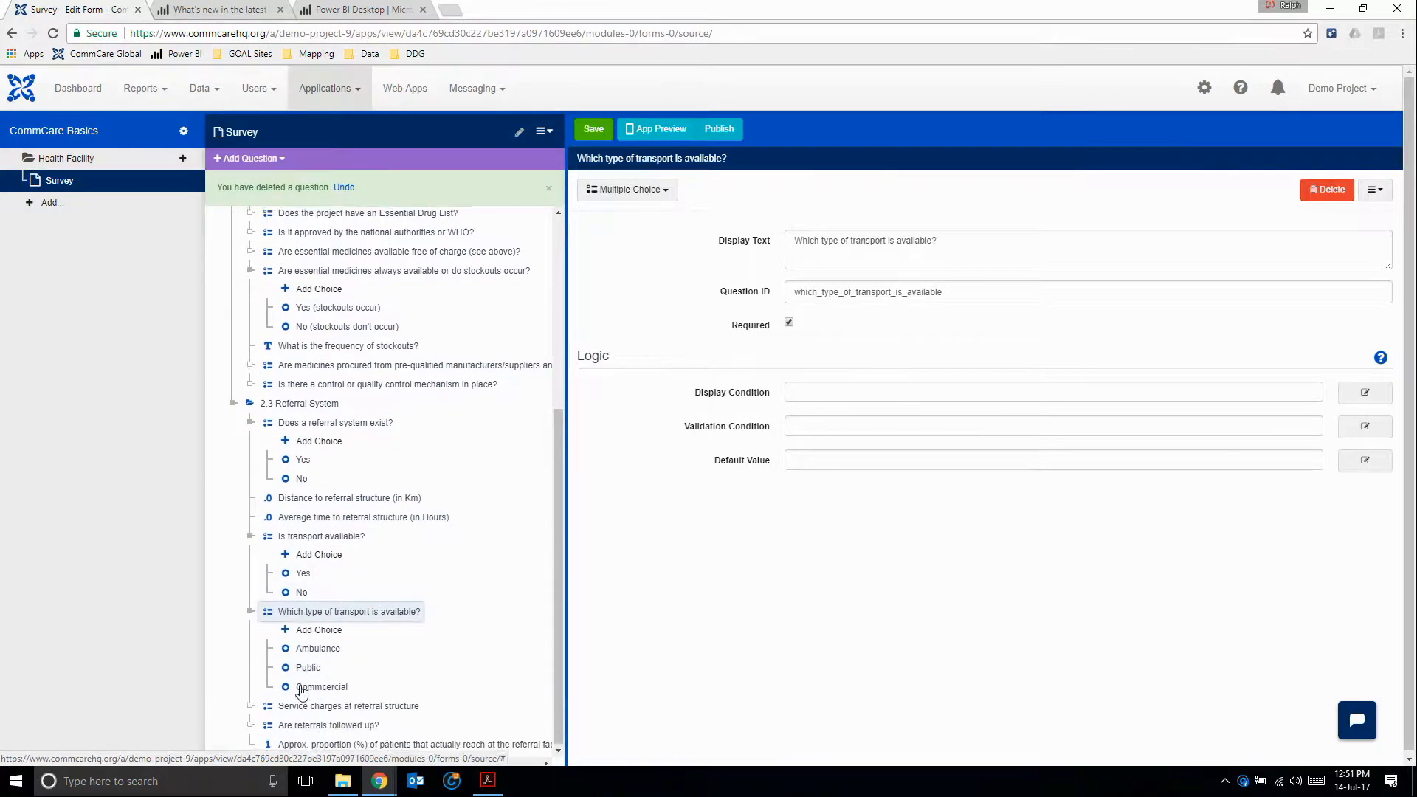
key(alt+Tab)
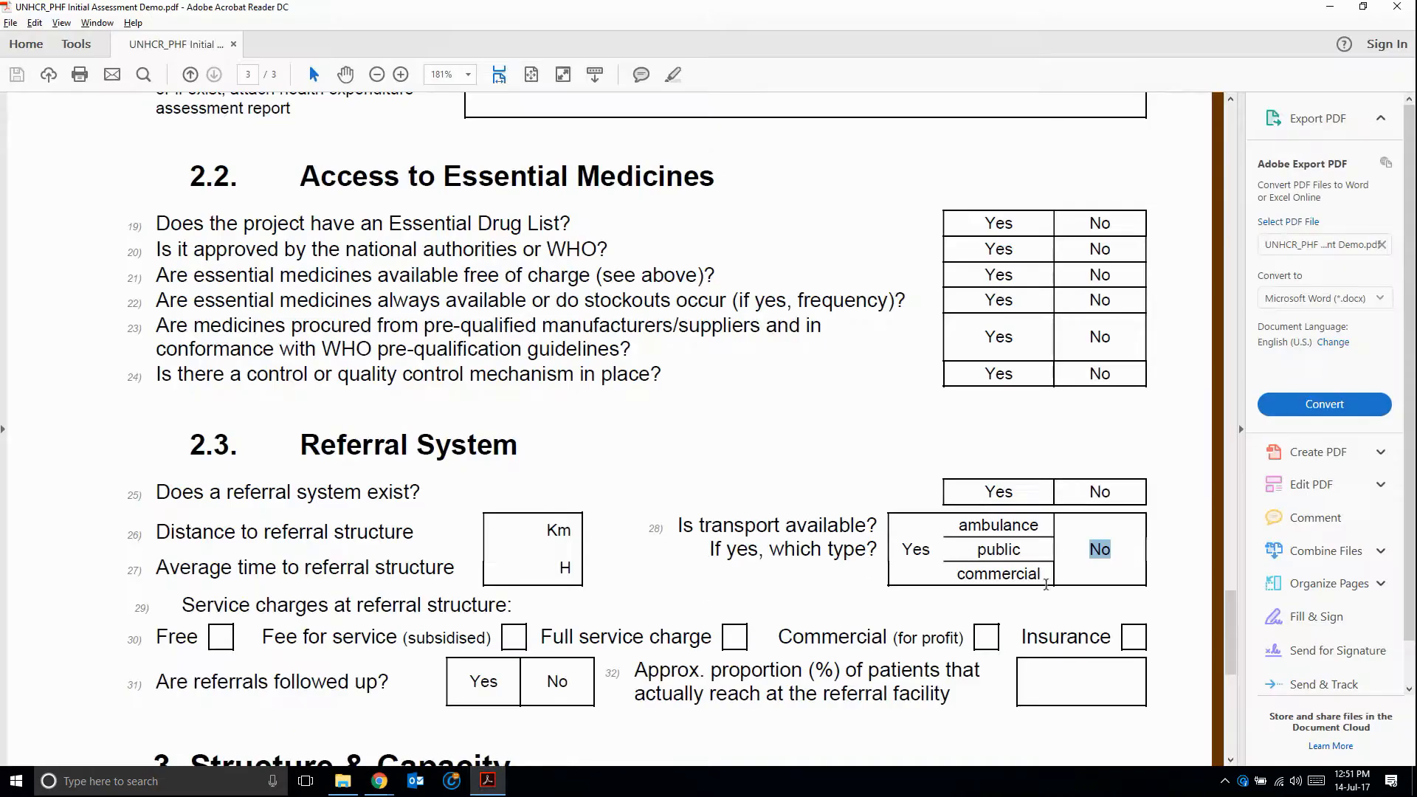
key(alt+Tab)
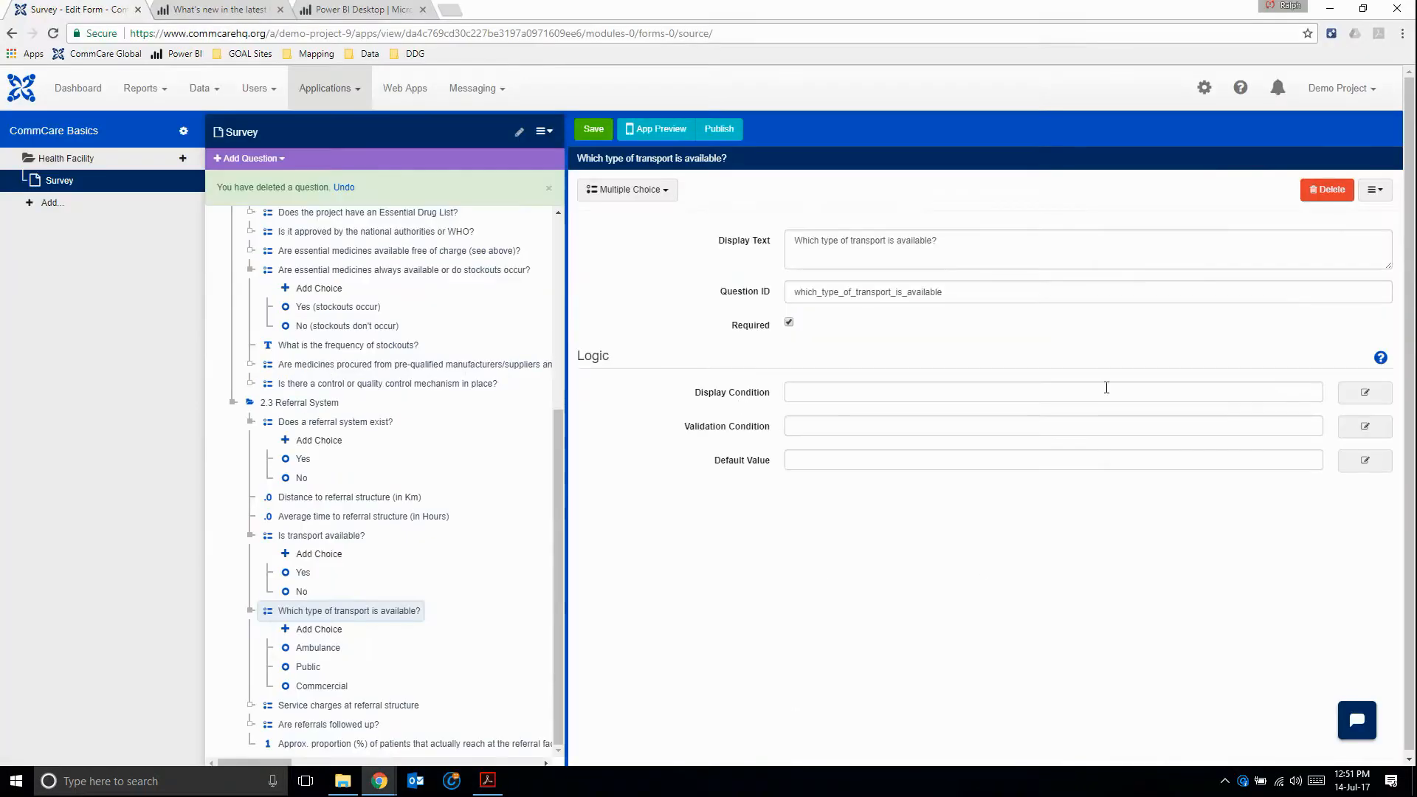
Give "Which type of transport is available?" a display condition requiring is_transport_available to be equal to 'yes', and save the condition
click(1365, 392)
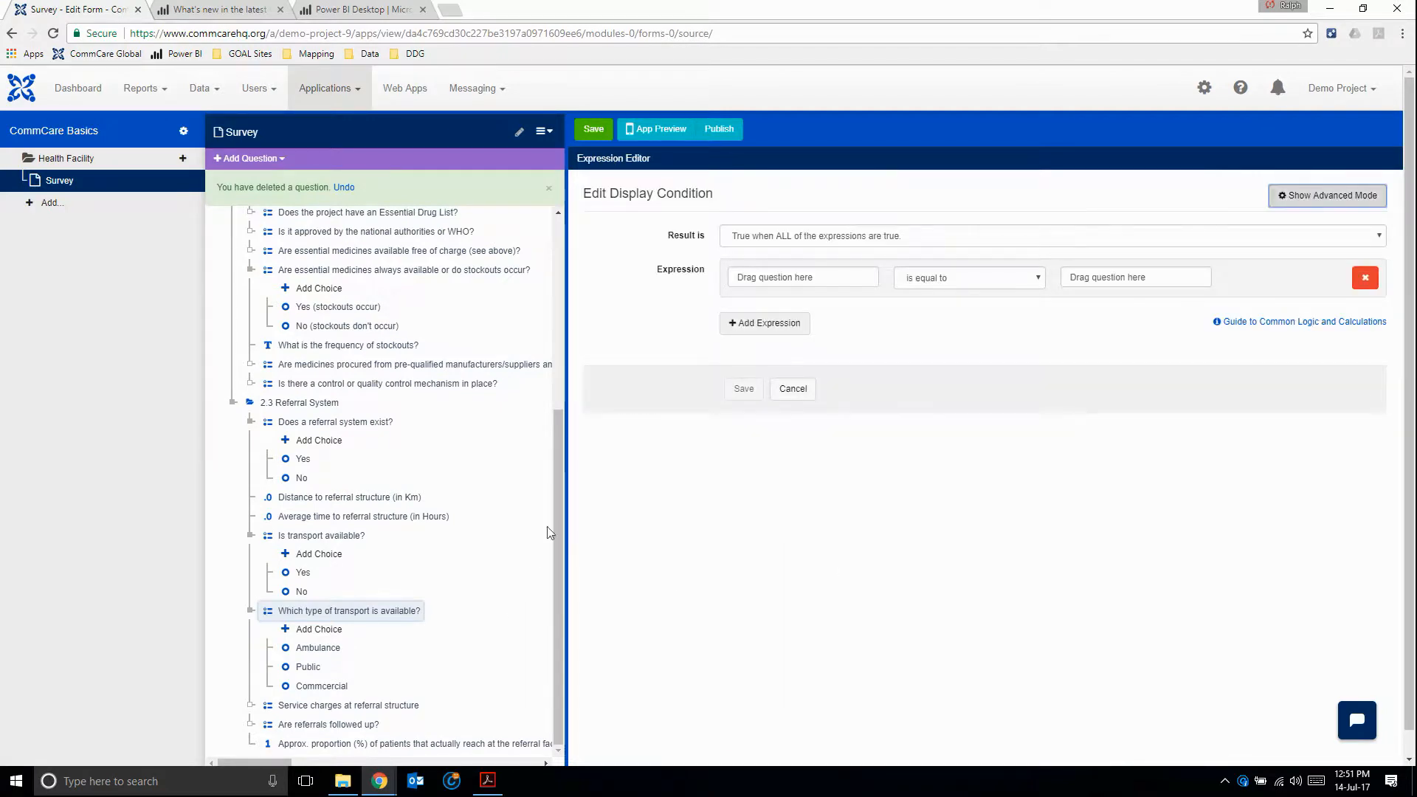
click(750, 276)
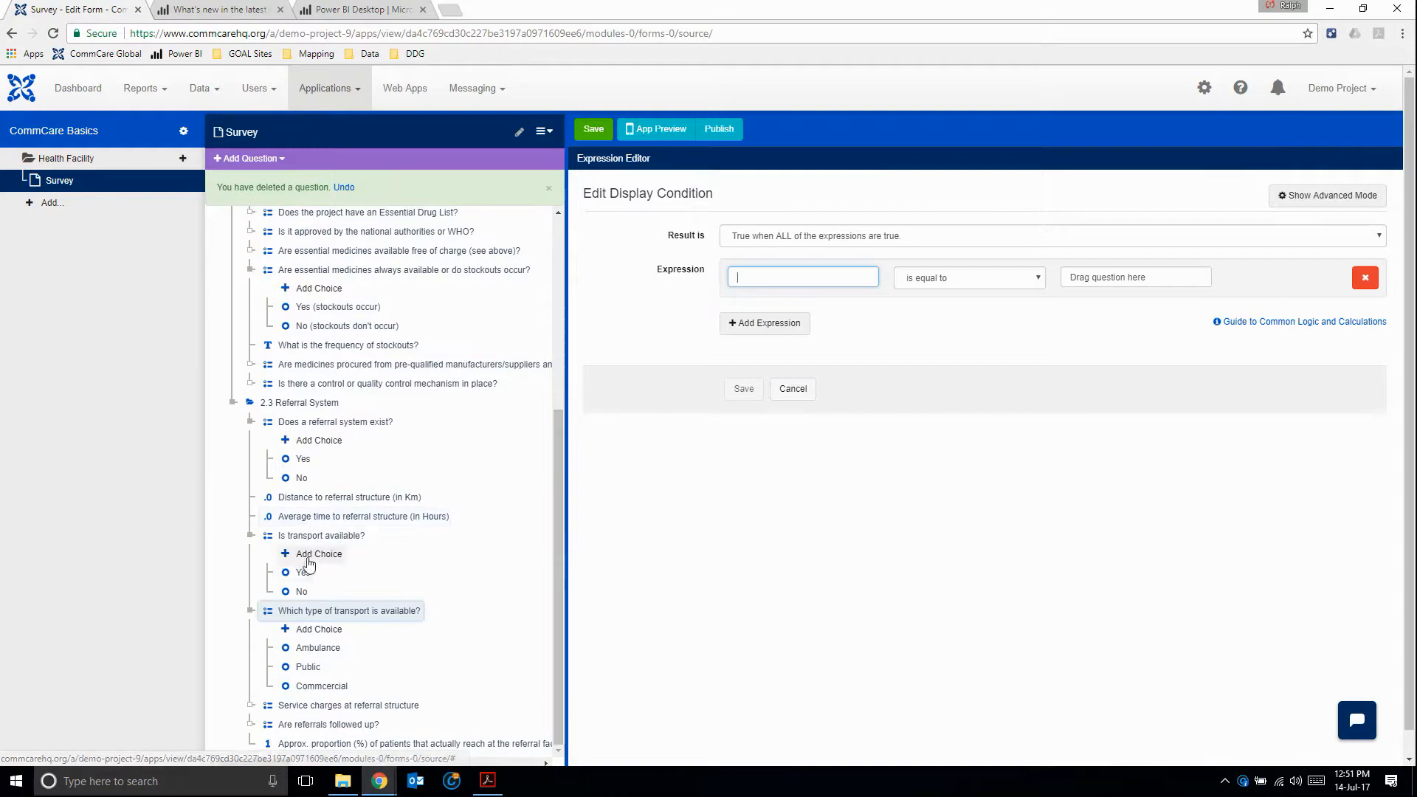
drag(279, 537, 745, 279)
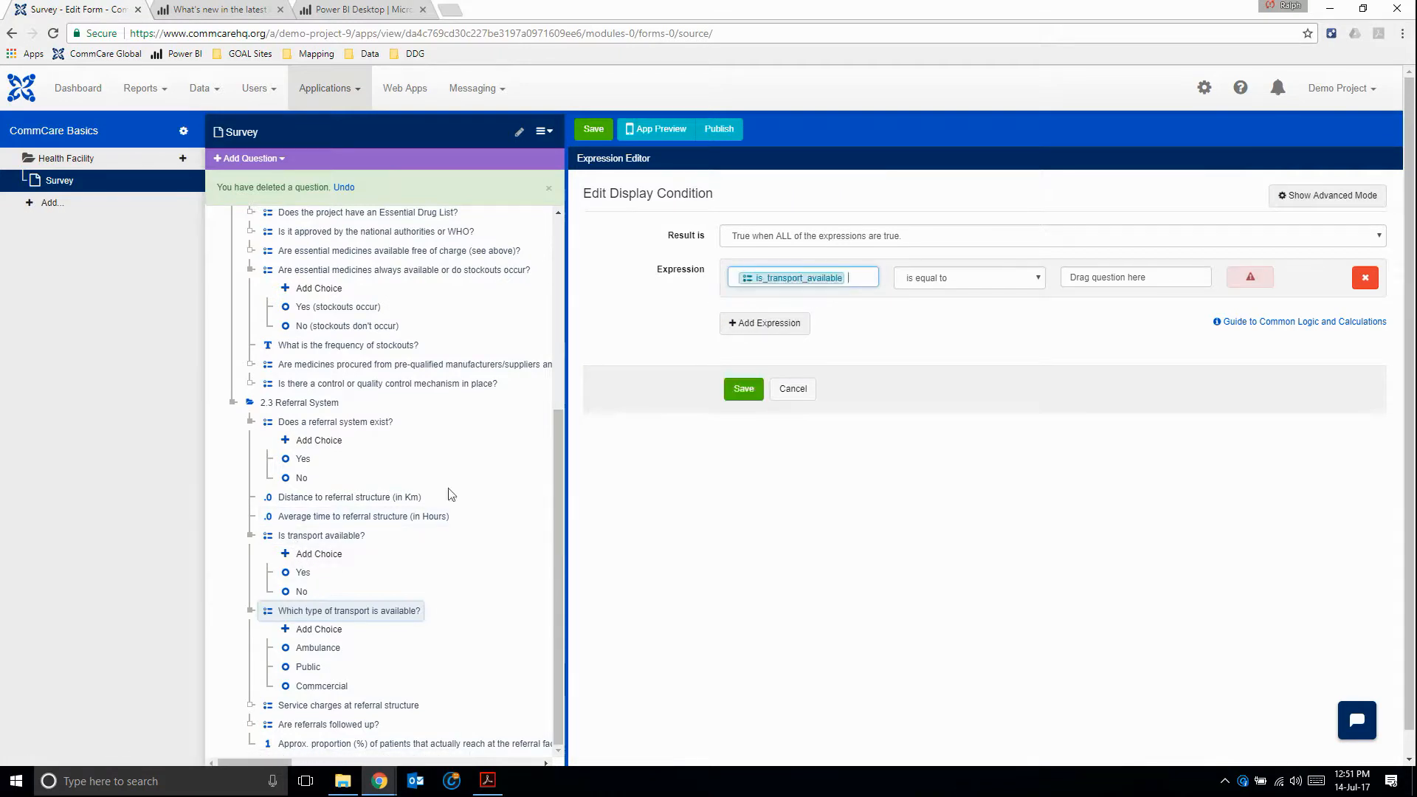
click(1113, 285)
text('yes')
click(742, 388)
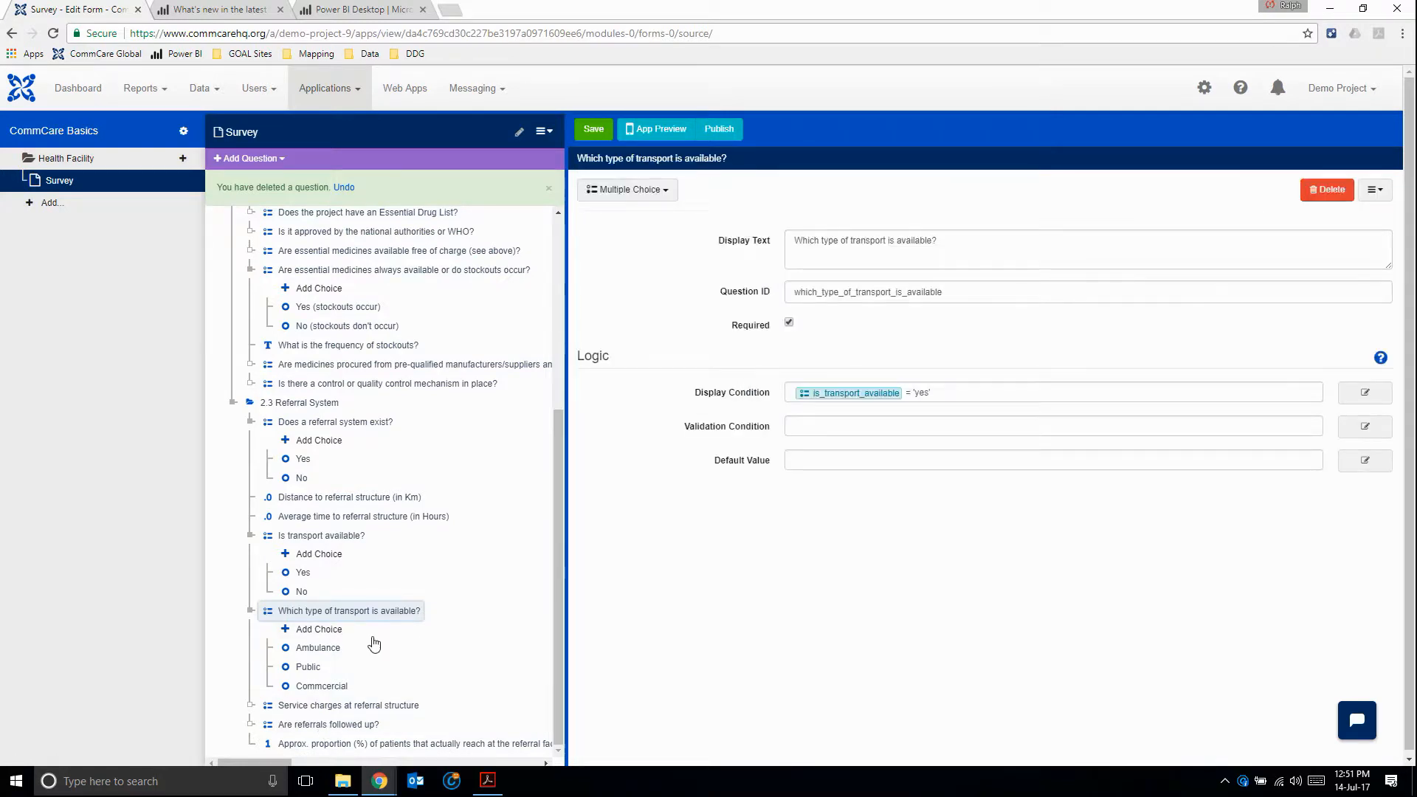
Review the "Service charges at referral structure" heading and its options from Free to Insurance in the PDF form, and return to CommCare
key(alt+Tab)
scroll(660, 529, down, 1)
scroll(660, 529, down, 1)
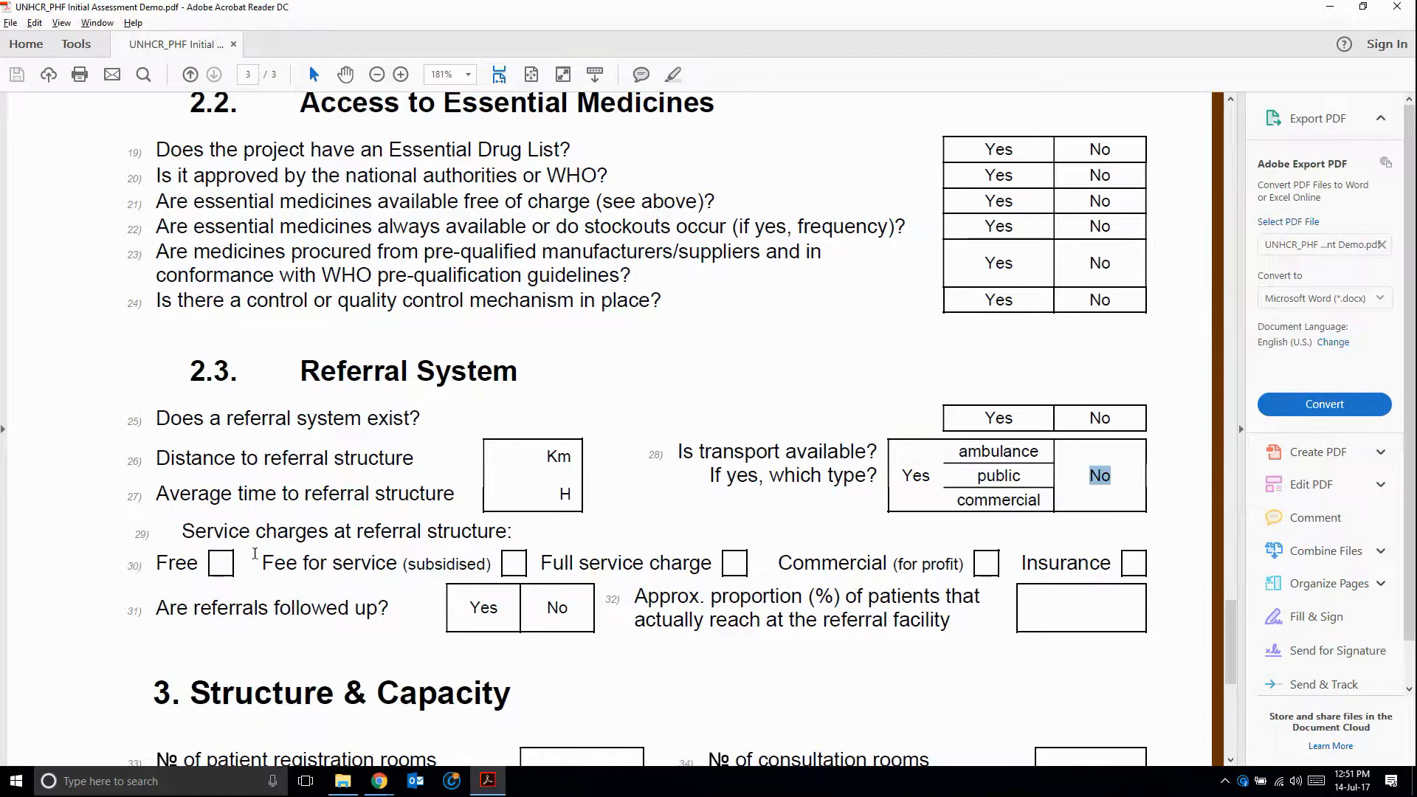
click(185, 530)
double_click(184, 531)
click(498, 531)
drag(156, 562, 1114, 559)
click(1114, 557)
key(alt+Tab)
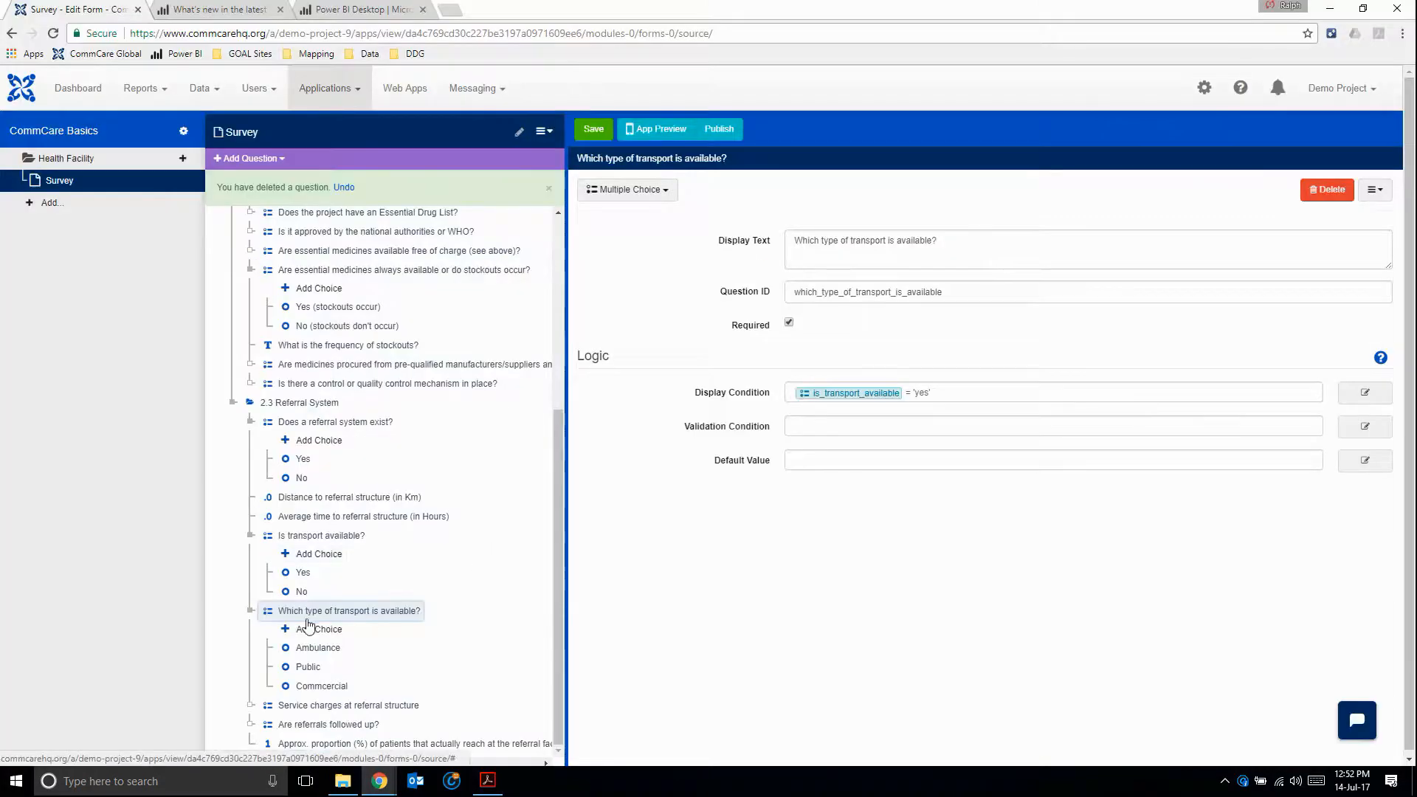
Inspect the service charges and "Are referrals followed up?" questions with their choices in CommCare, checking them against the PDF form
click(251, 706)
scroll(408, 679, down, 2)
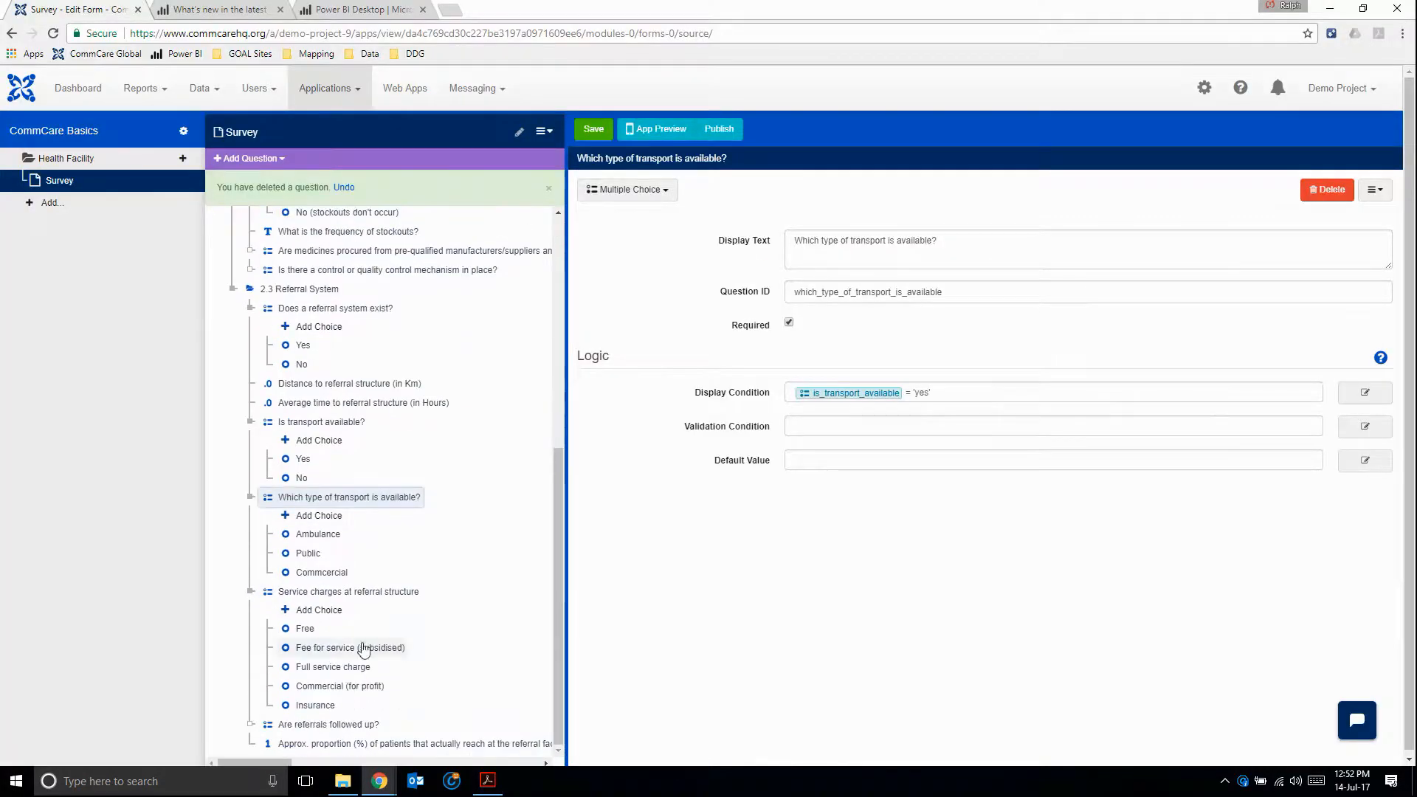
click(310, 595)
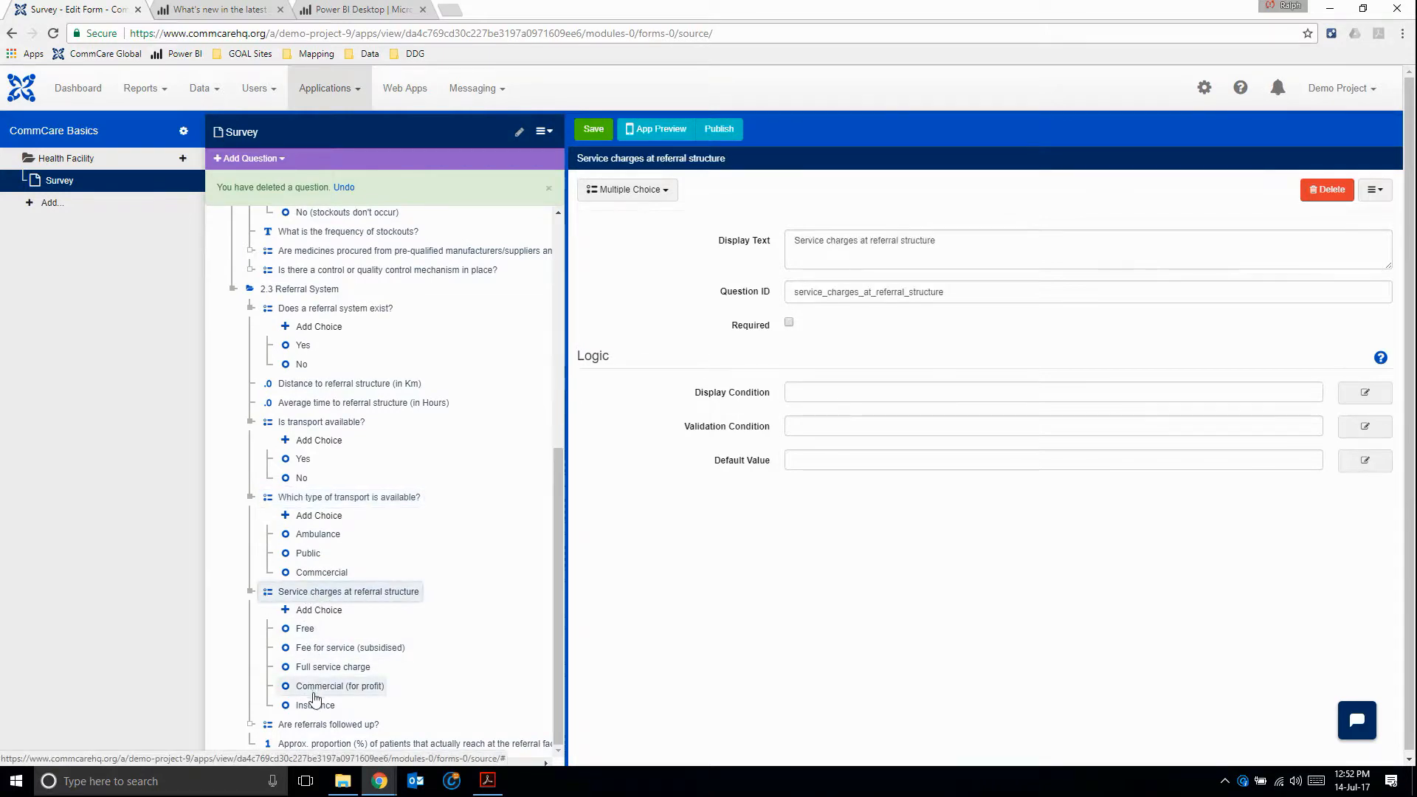
key(alt+Tab)
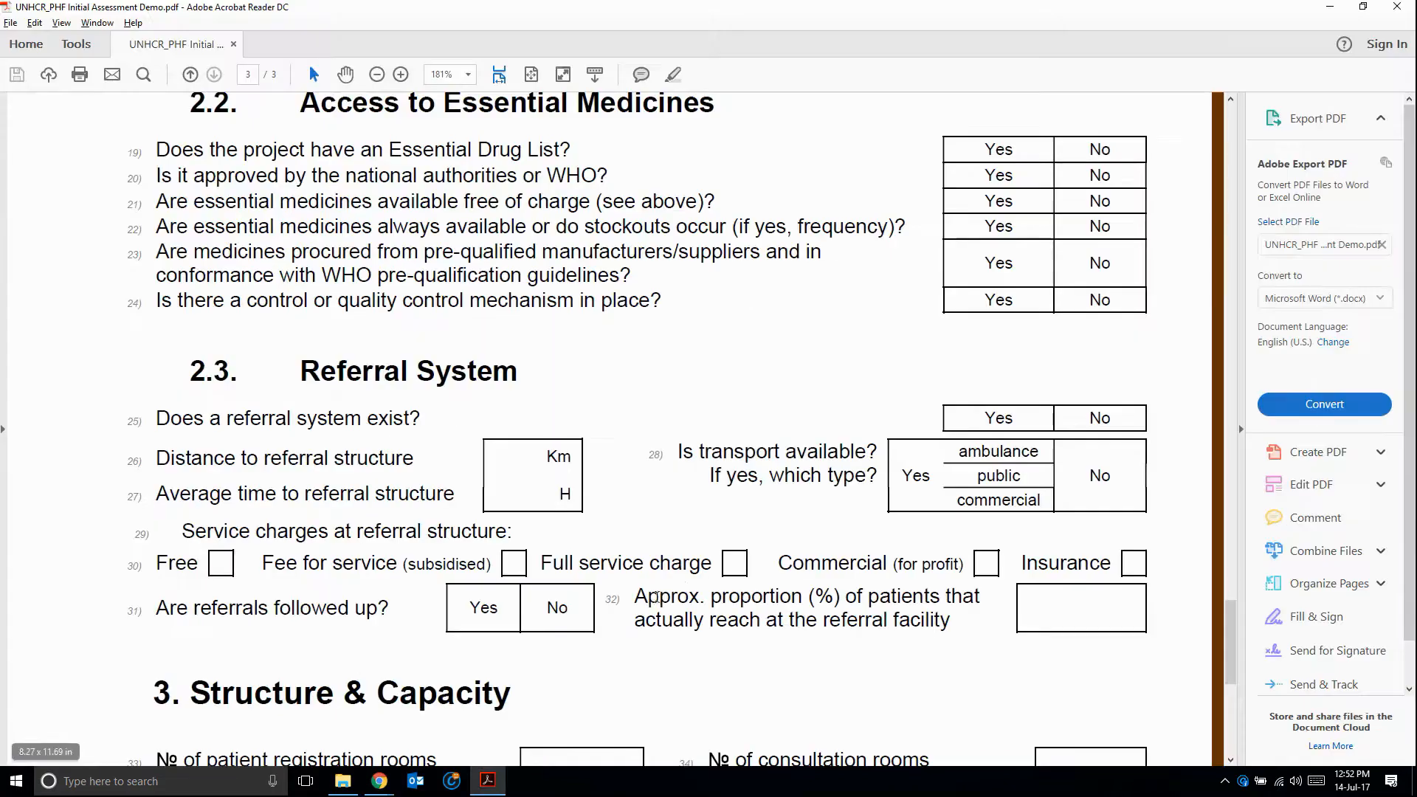
key(alt+Tab)
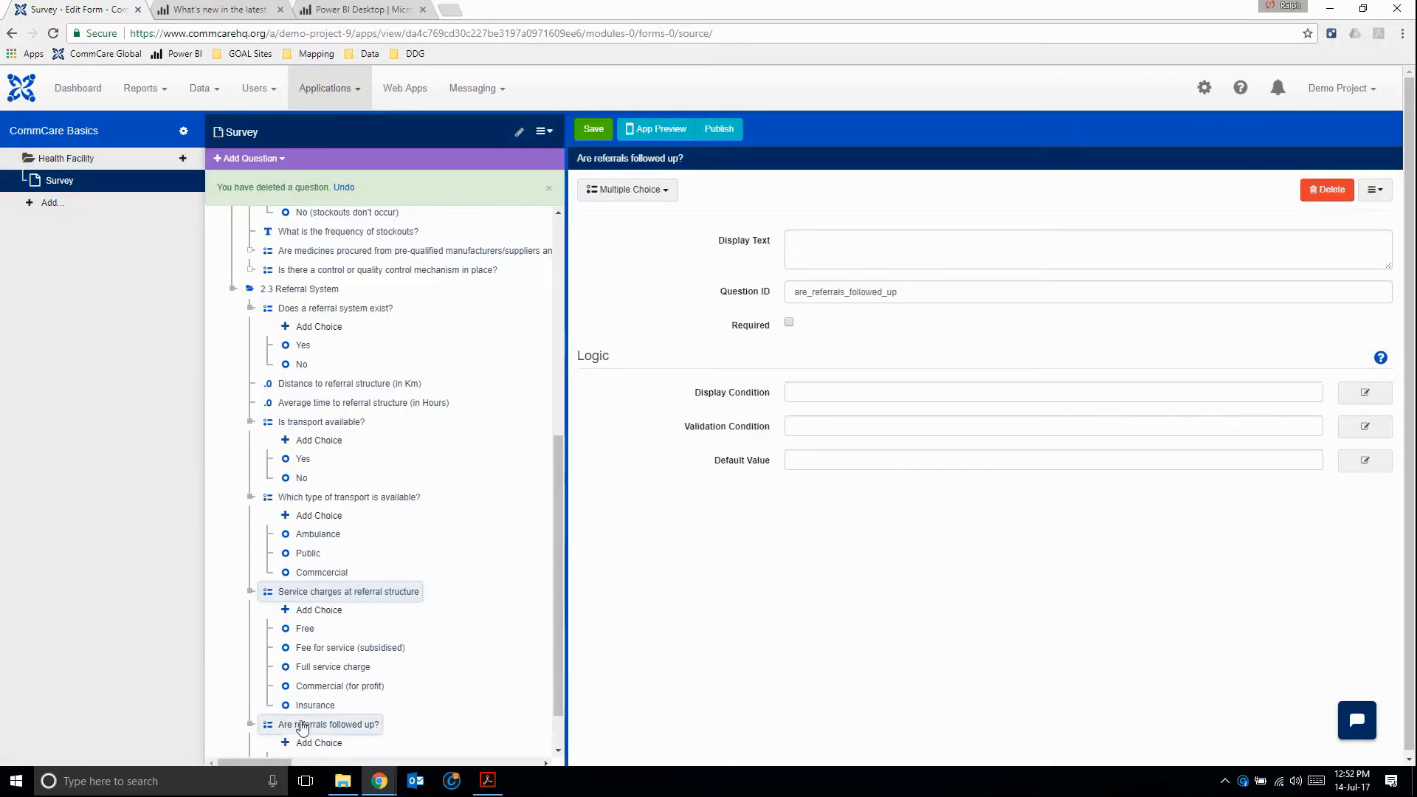
click(288, 726)
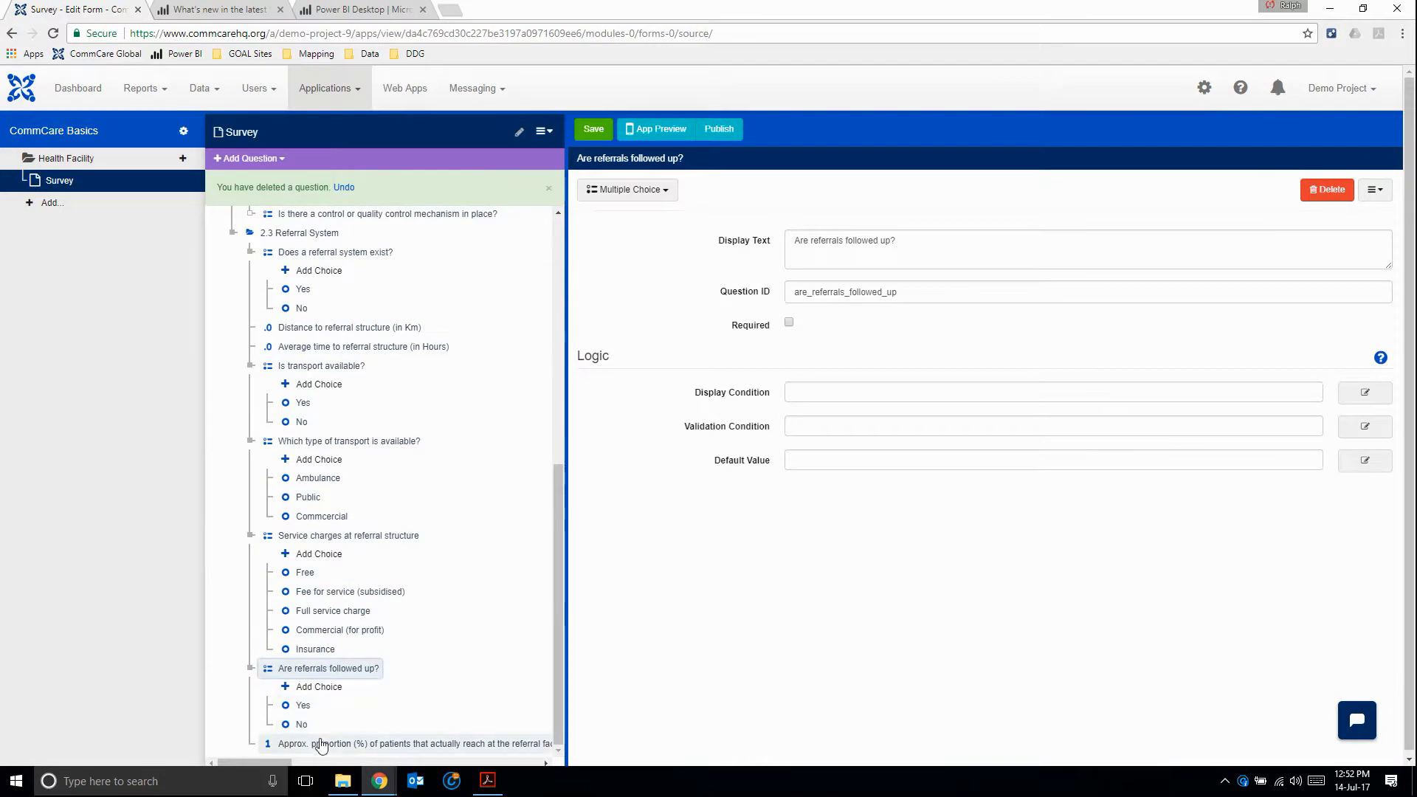
Check the approximate proportion of patients question against the PDF form and remove the line break after "patients that" in its display text
click(317, 744)
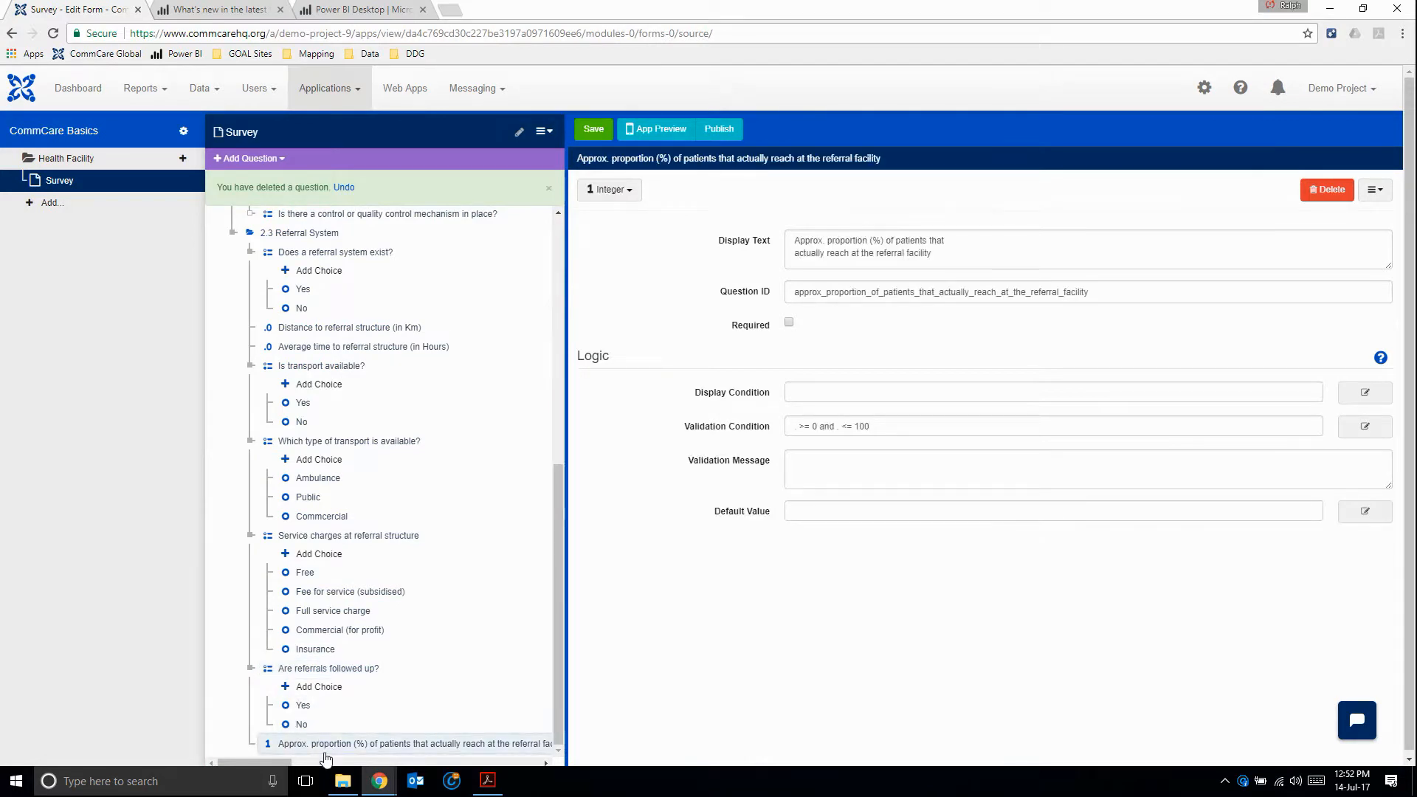
key(alt+Tab)
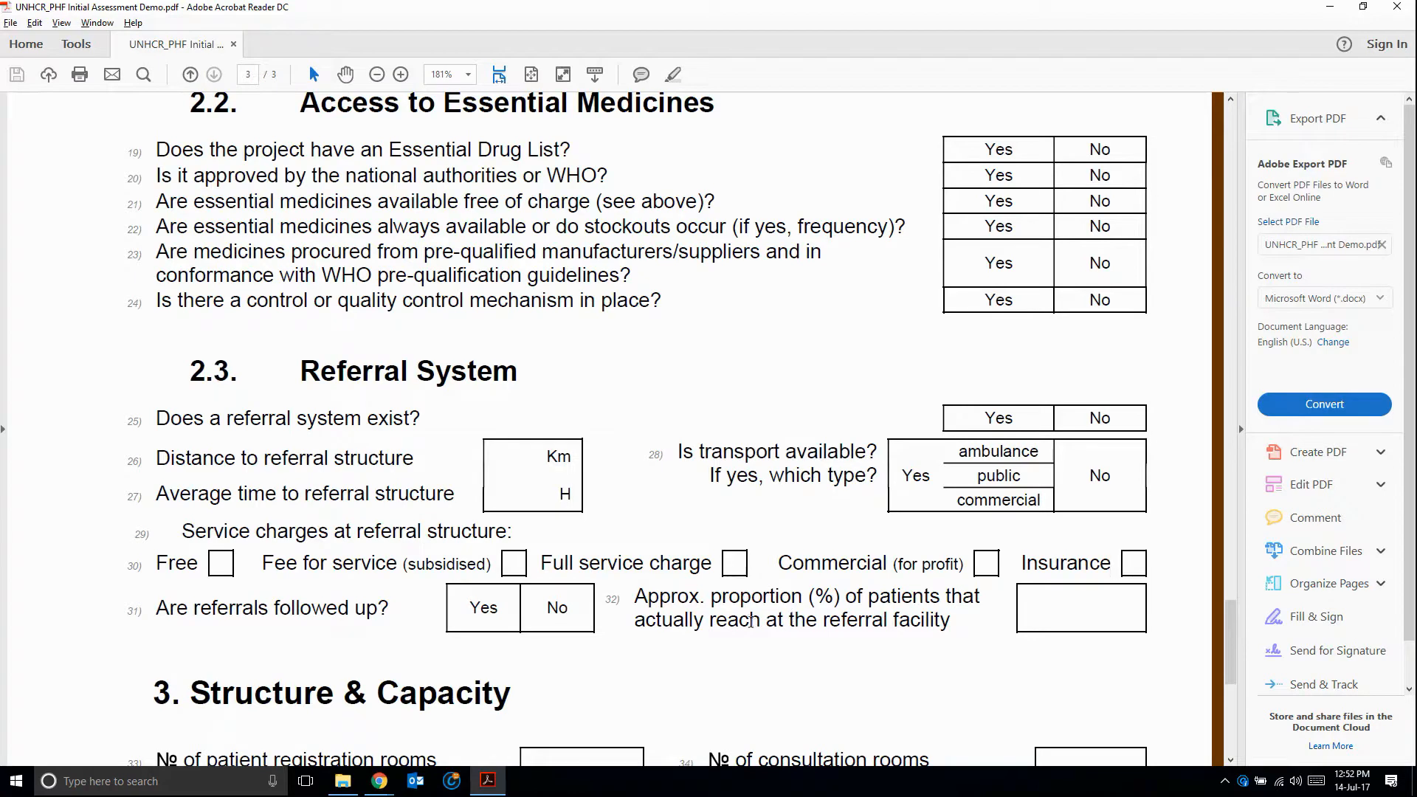
key(alt+Tab)
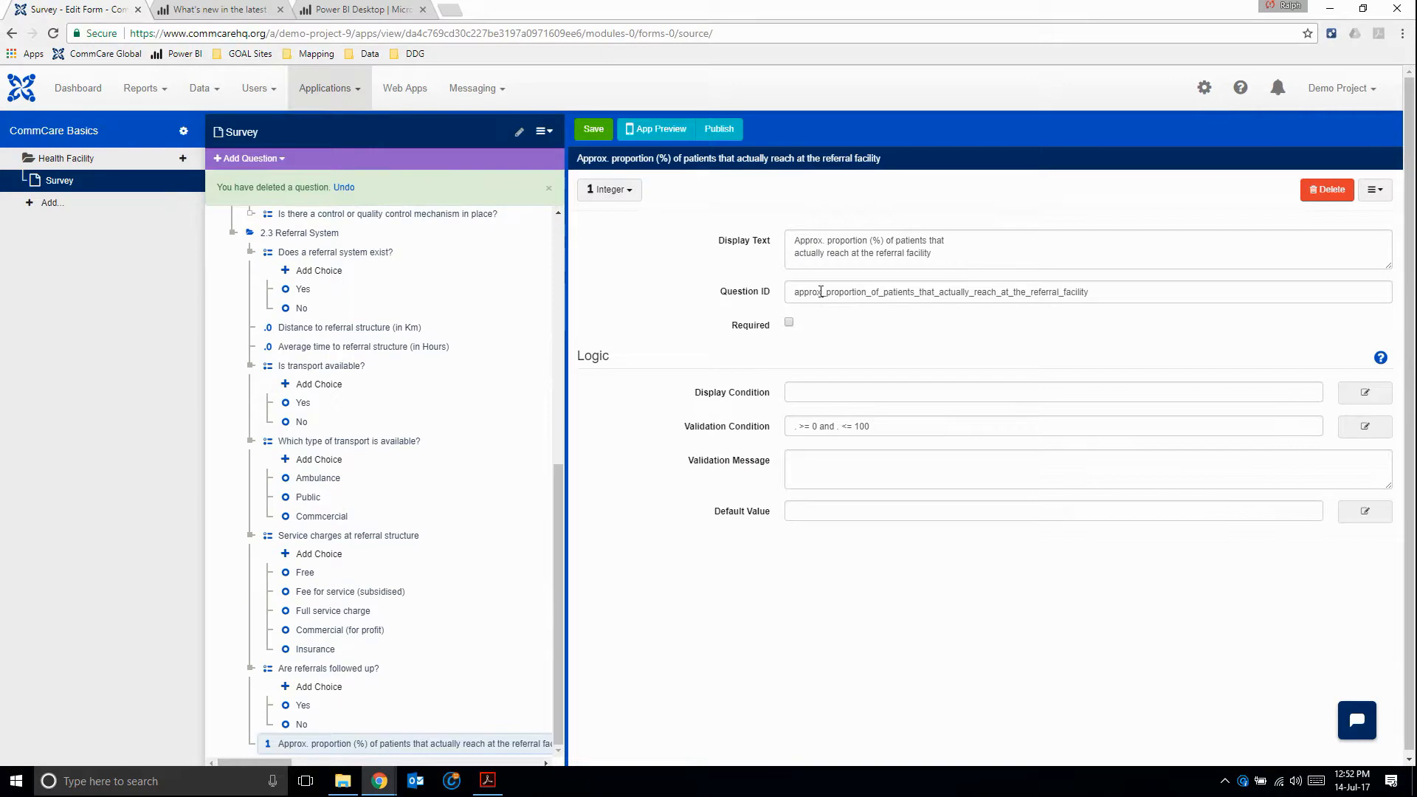
click(956, 243)
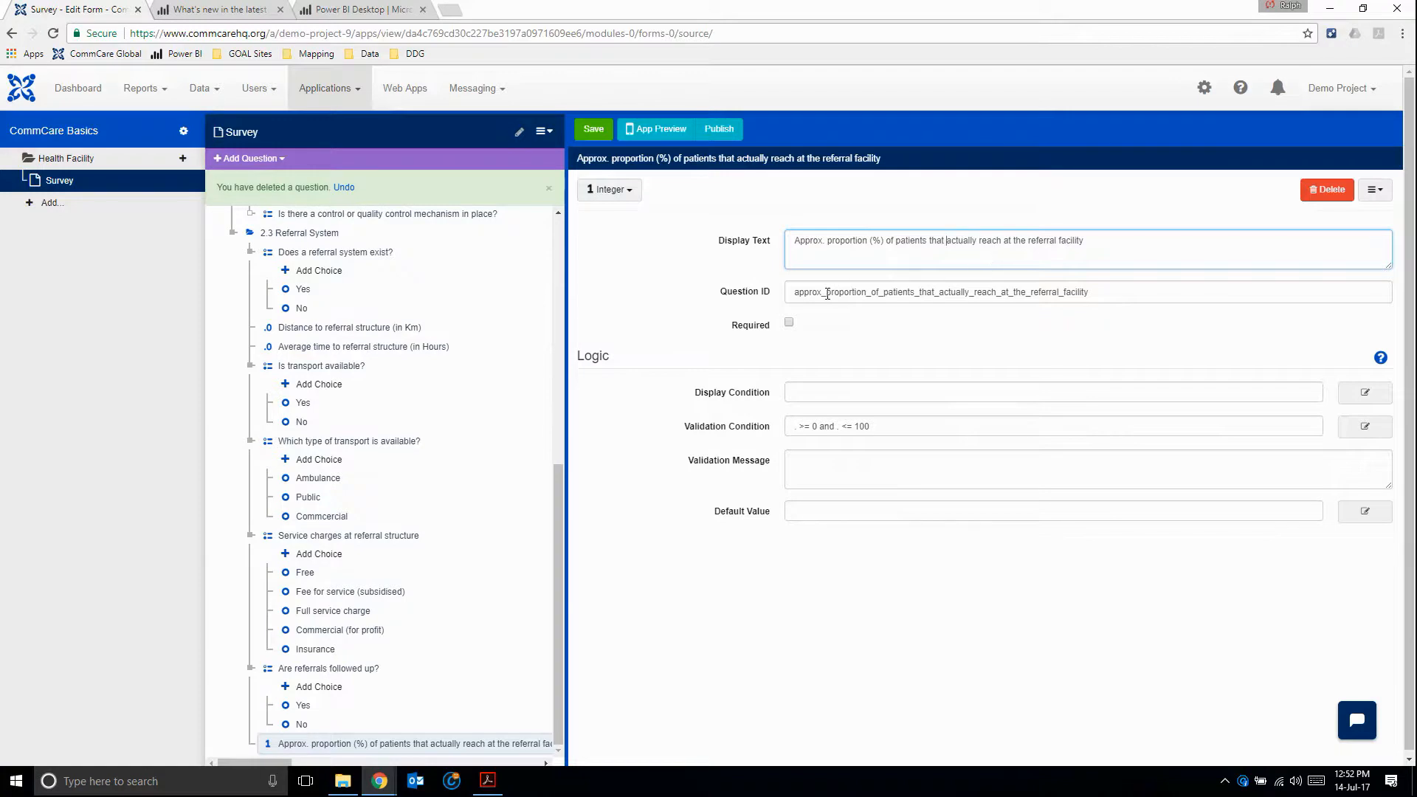
Replace "proportion" with "percentage" in the patients-reaching-referral-facility question's ID, and check the Referral System section of the PDF form
drag(826, 293, 867, 294)
text(percentage)
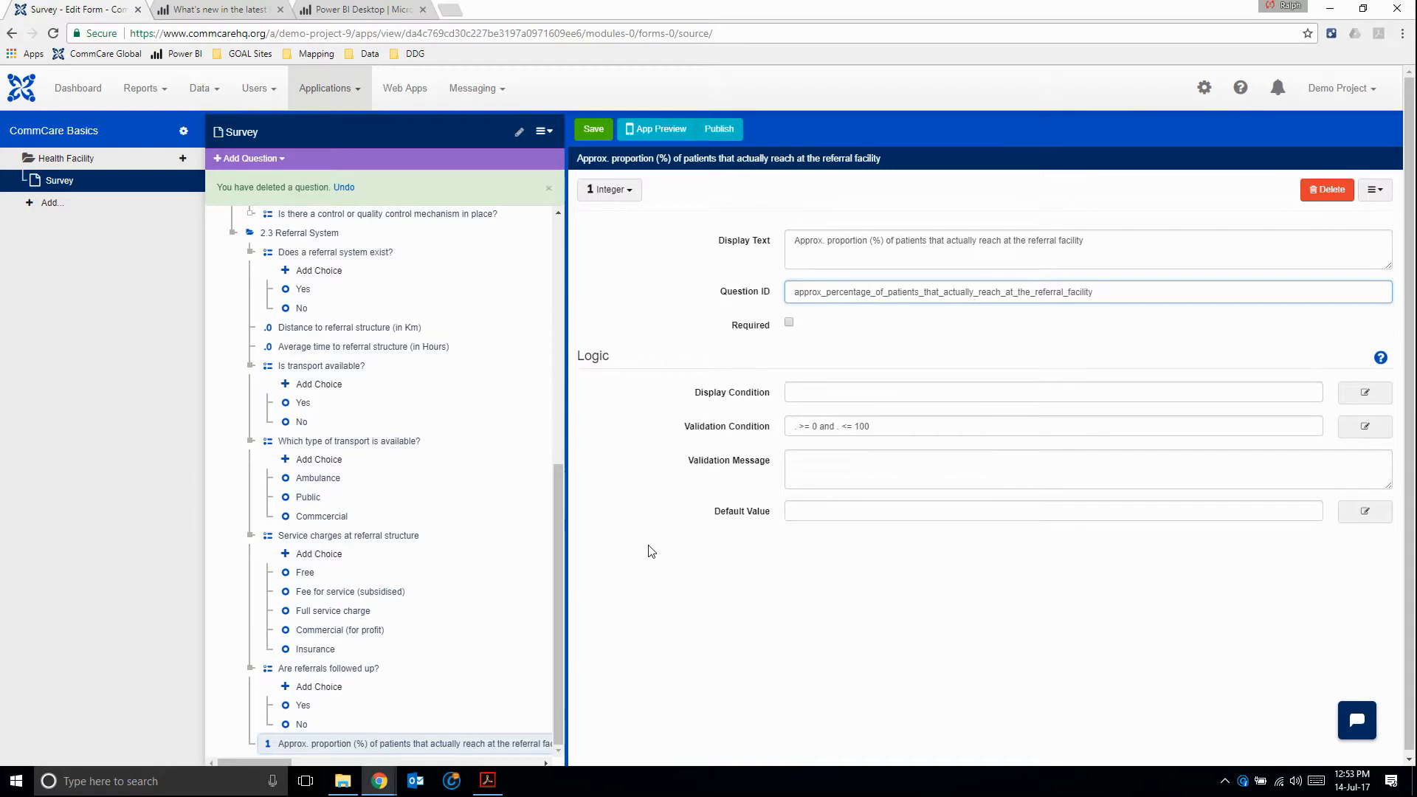
key(alt+Tab)
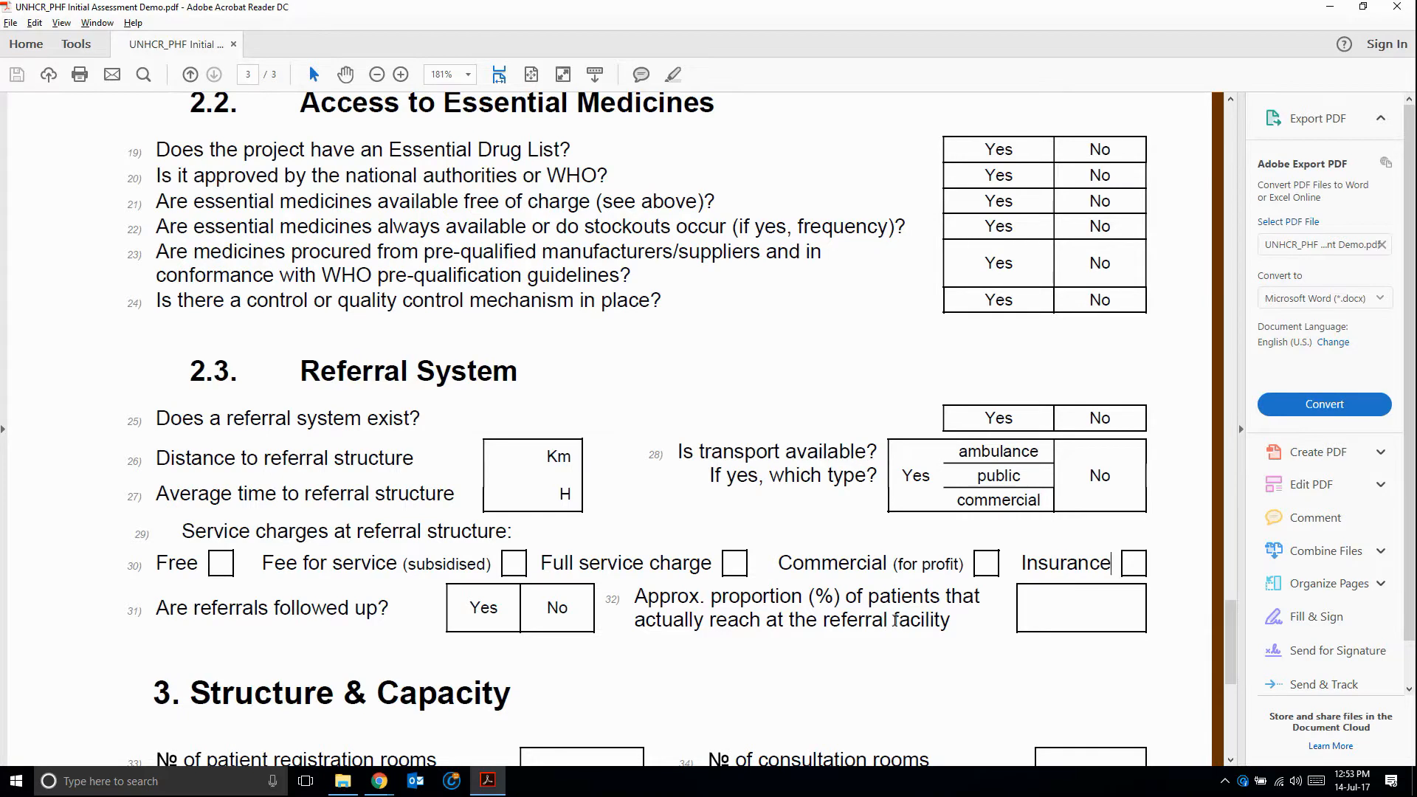
key(alt+Tab)
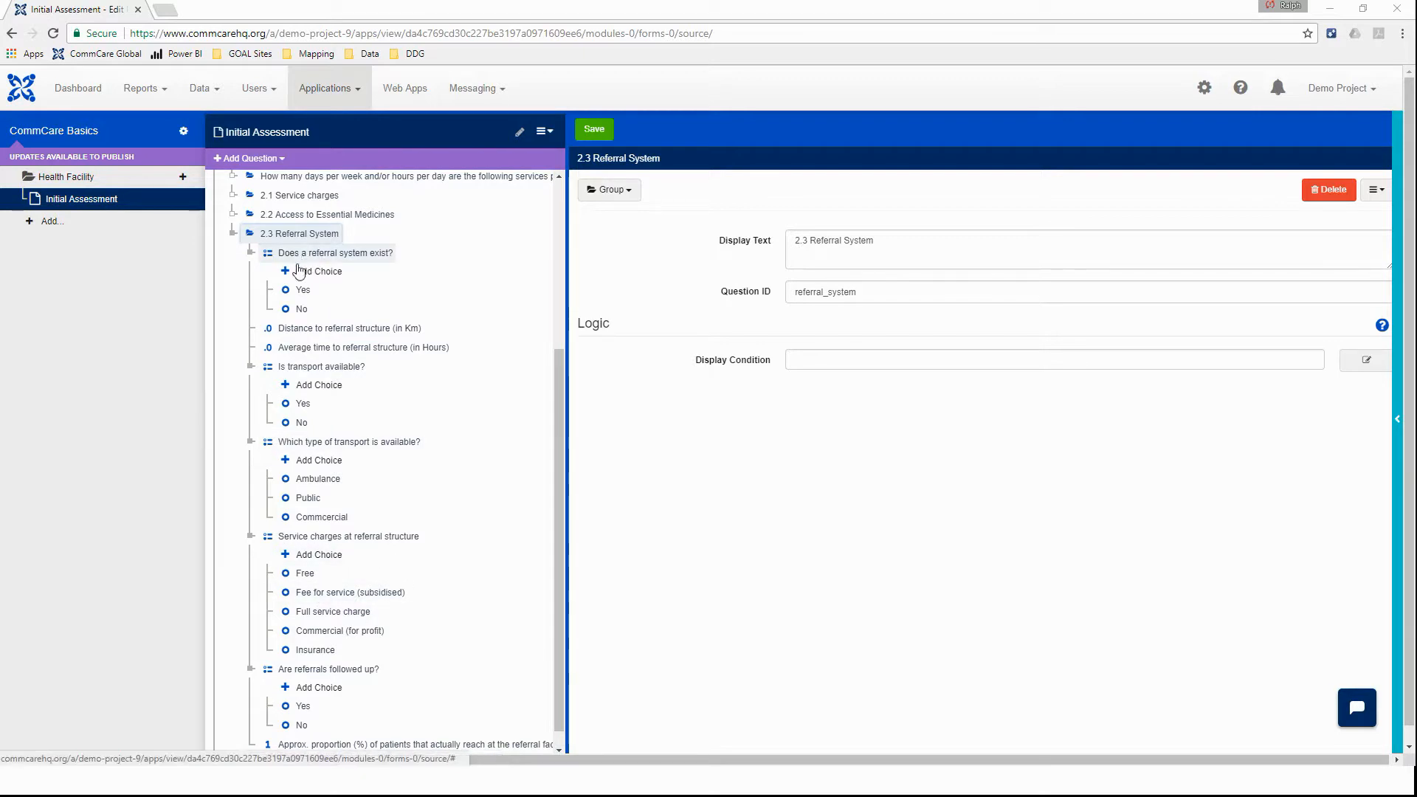
Look through the distance, time and transport questions, and move "Does a referral system exist?" out of the 2.3 Referral System group to directly above it
click(315, 332)
click(378, 350)
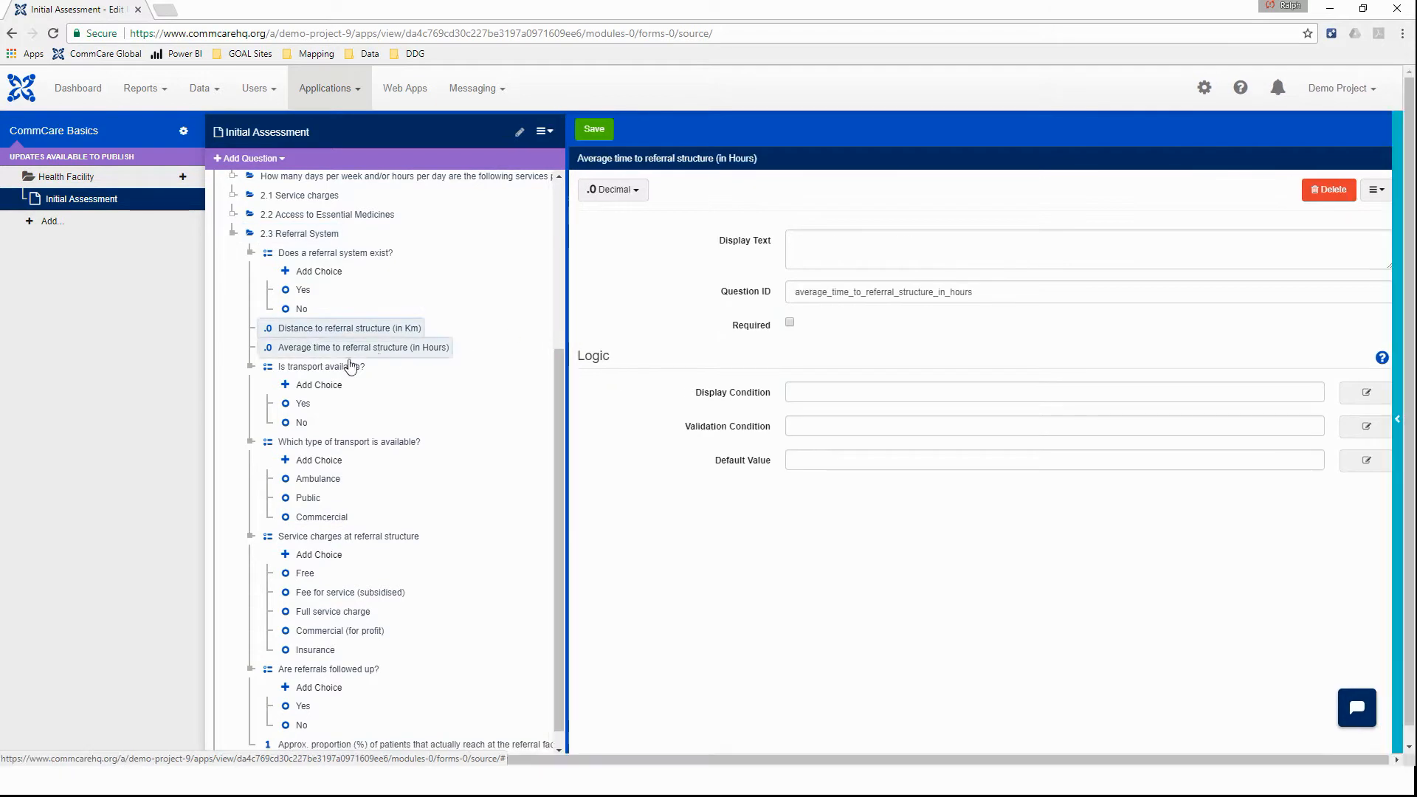
click(324, 367)
click(313, 442)
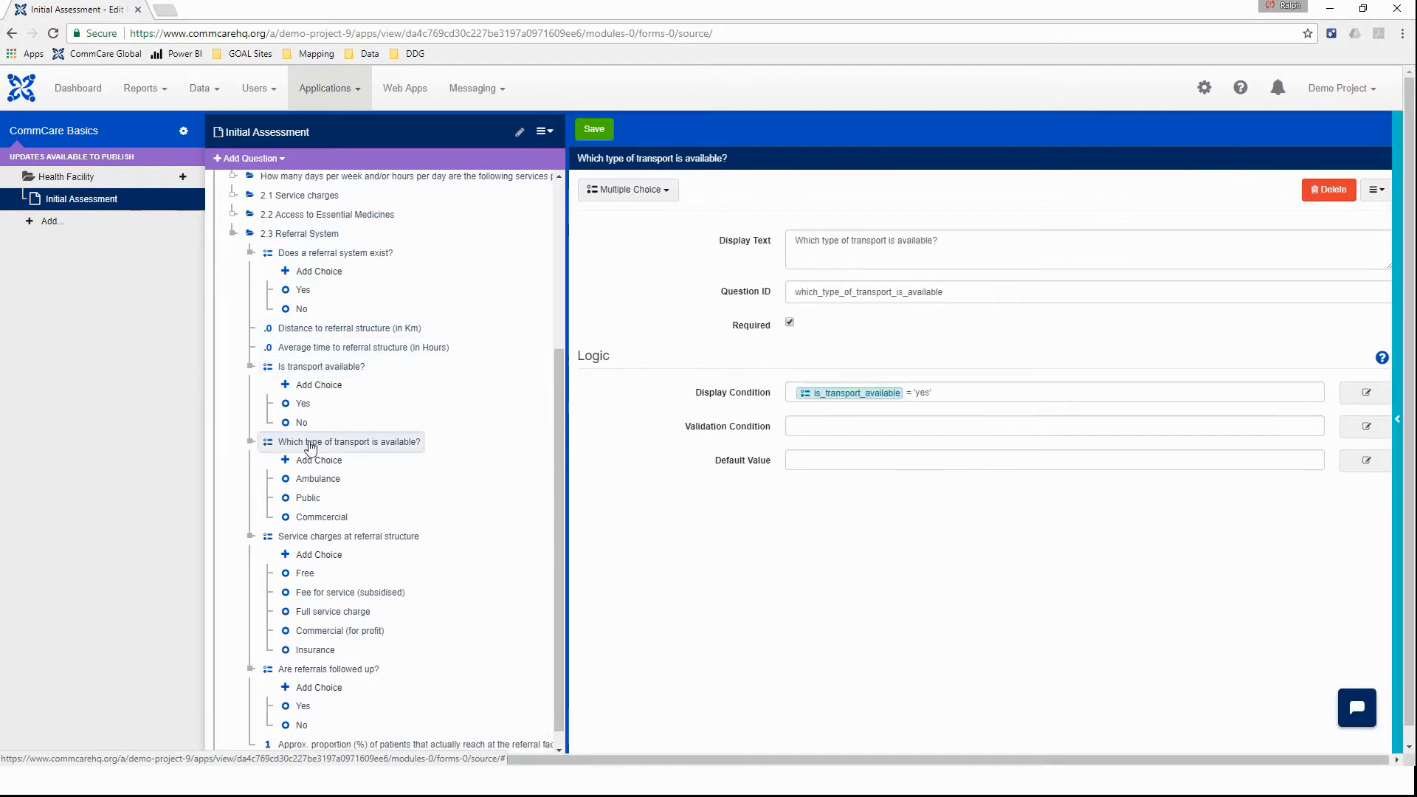
click(347, 255)
drag(324, 262, 317, 233)
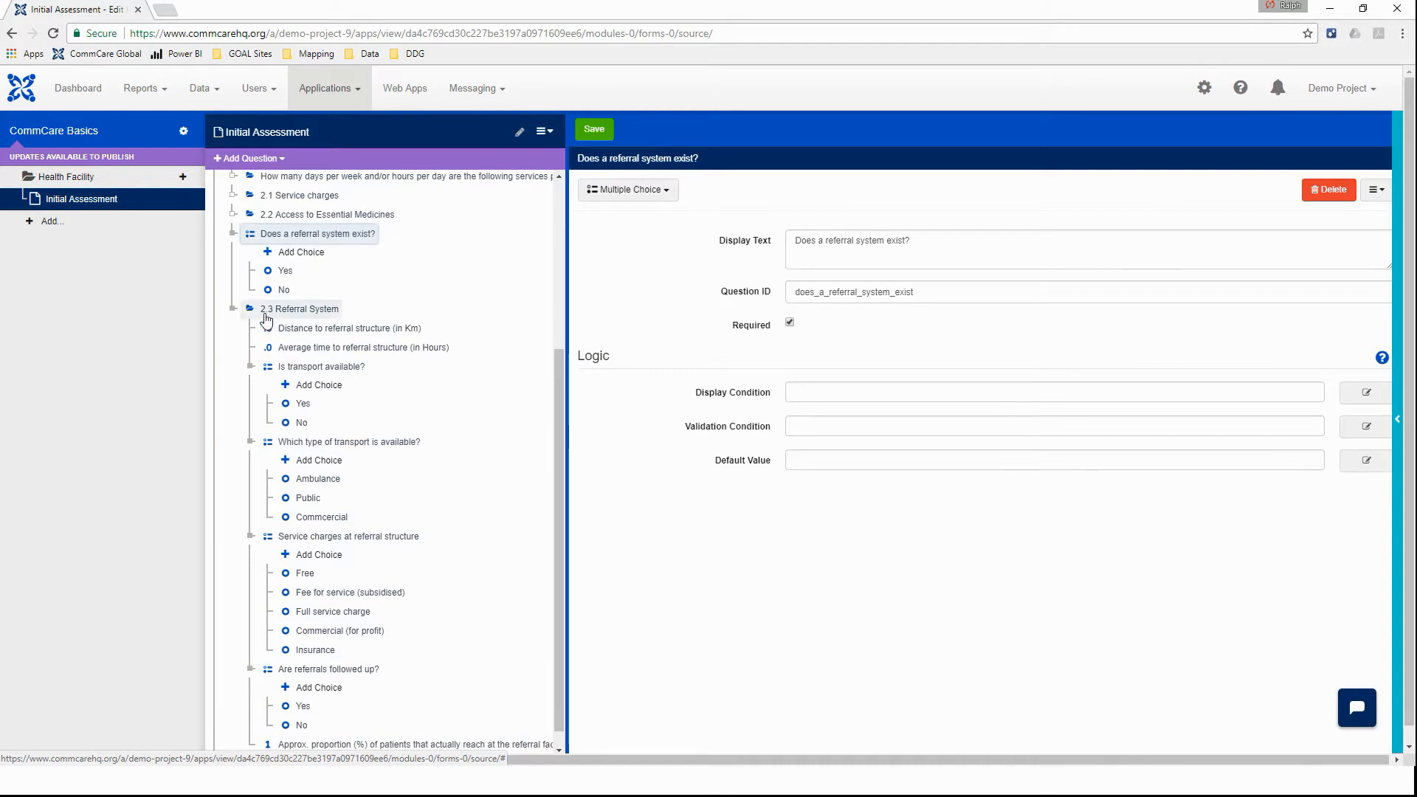
Give the 2.3 Referral System group a display condition requiring does_a_referral_system_exist to be equal to 'yes', and save the condition
click(315, 317)
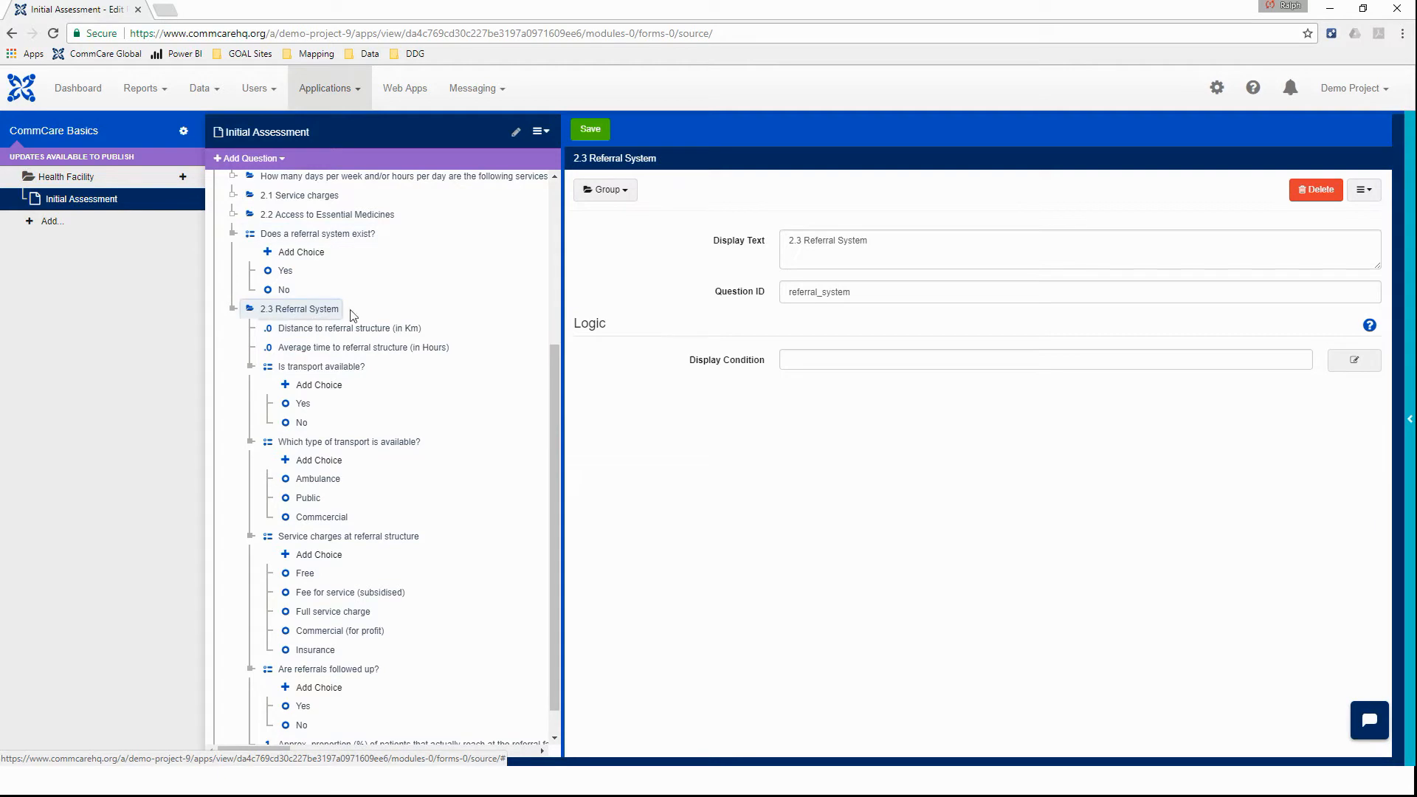
click(1354, 360)
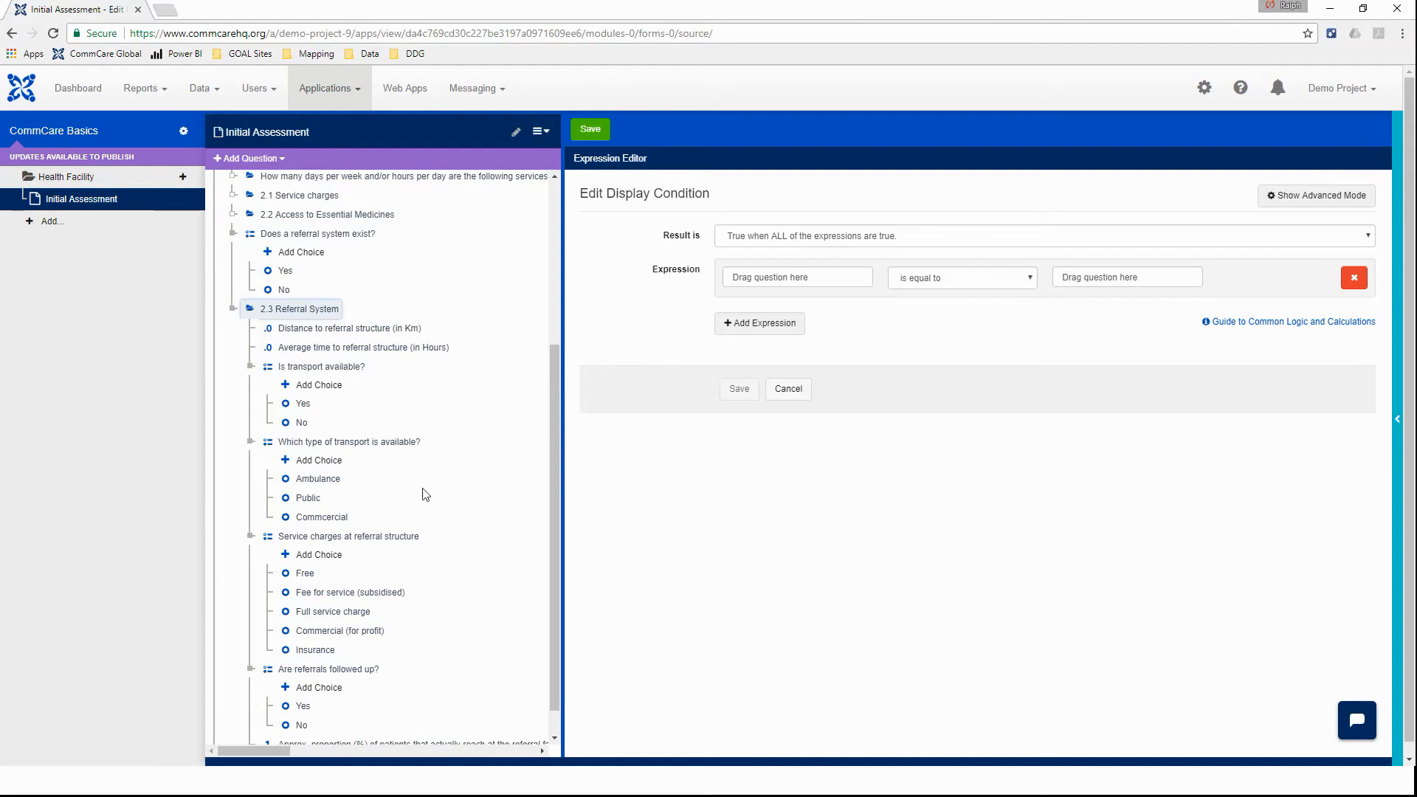
drag(283, 240, 752, 276)
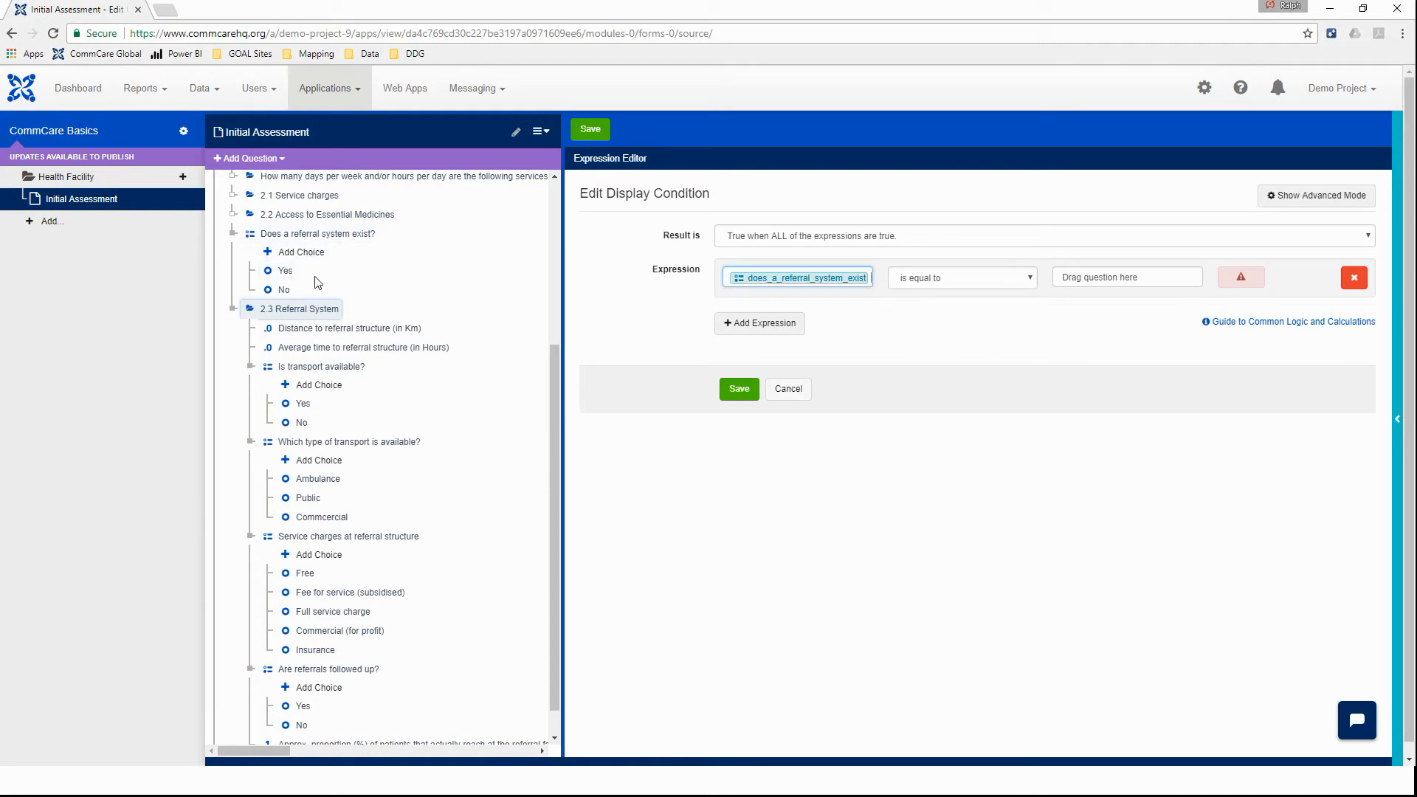
drag(284, 272, 1132, 276)
click(741, 389)
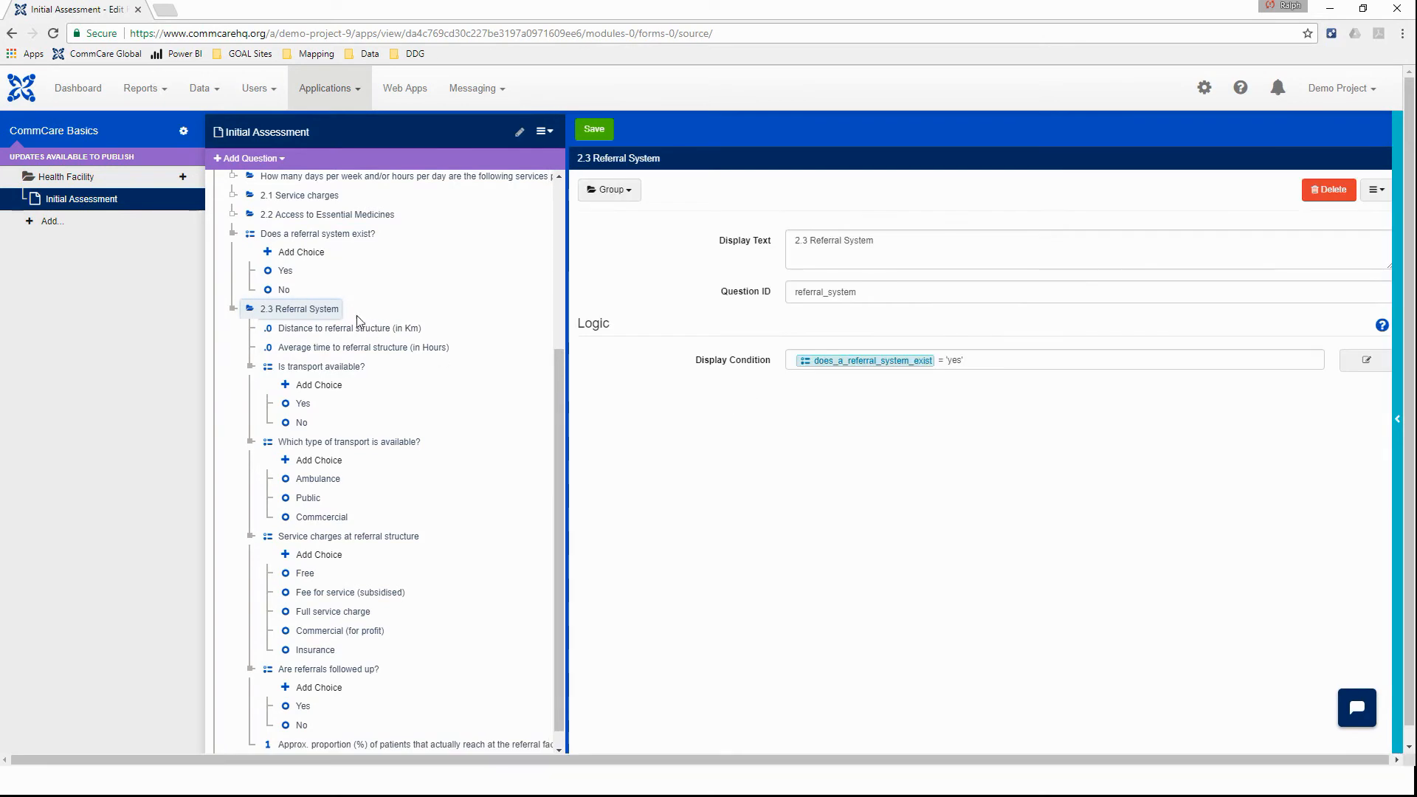